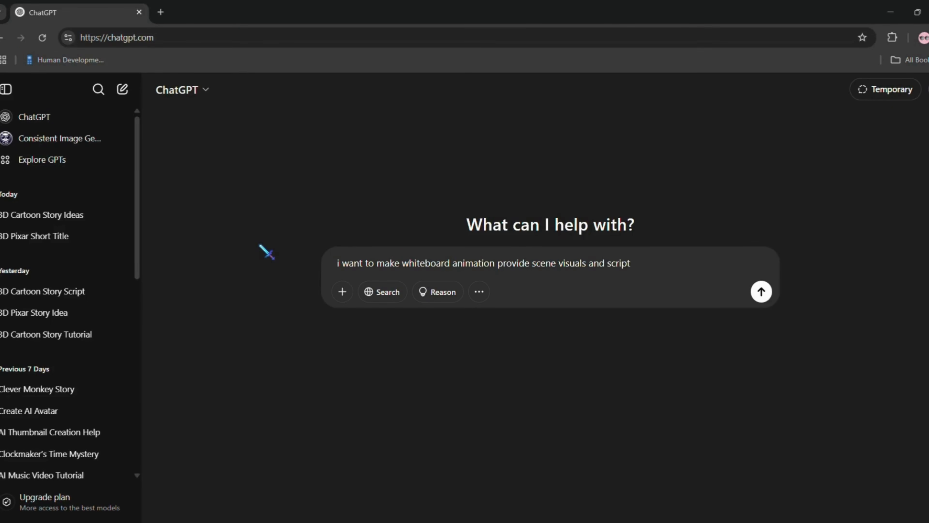
Ask ChatGPT for whiteboard animation scene visuals and script, give motivational as the topic, and read through the scene breakdown
key(Return)
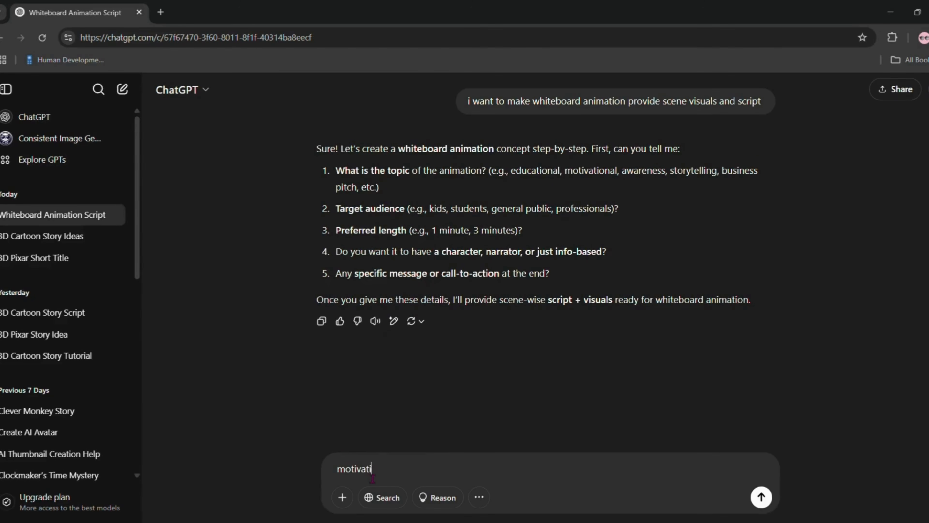
key(Return)
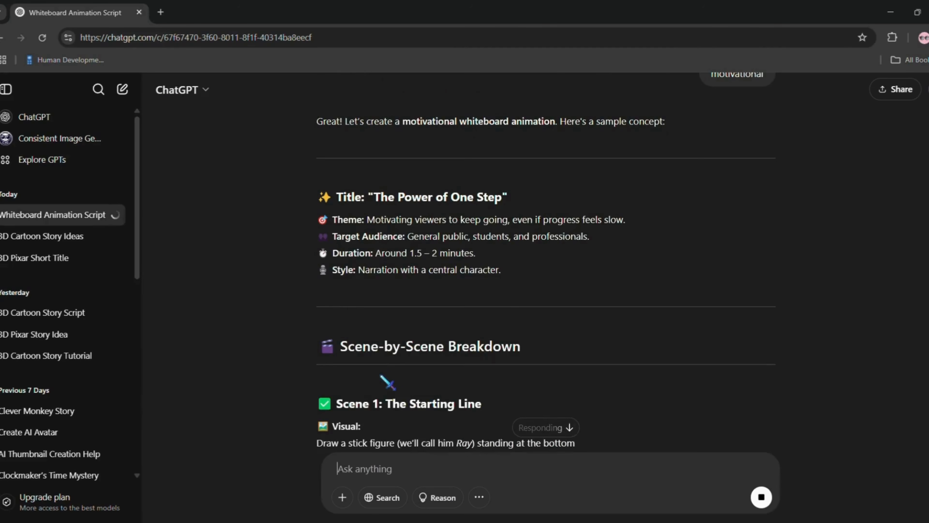
scroll(392, 361, down, 4)
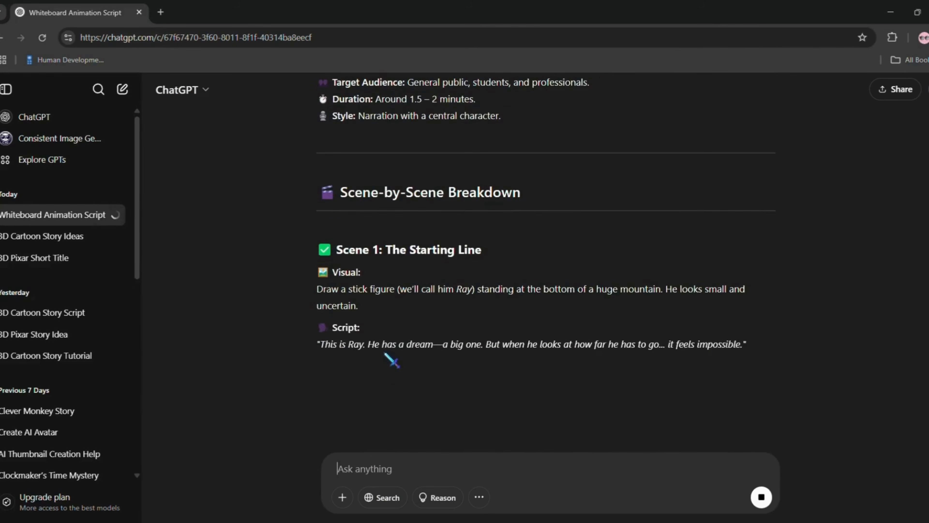
scroll(426, 295, down, 5)
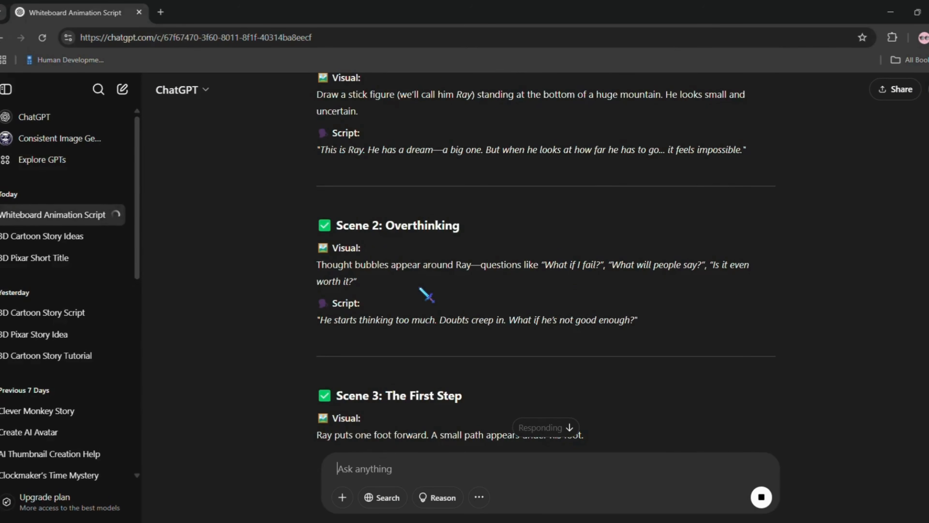
scroll(426, 295, down, 3)
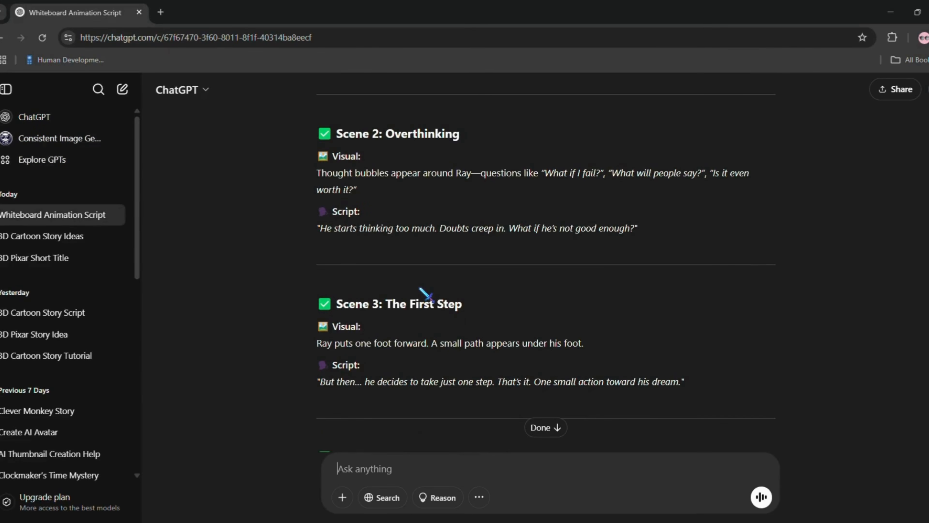
scroll(426, 295, down, 1)
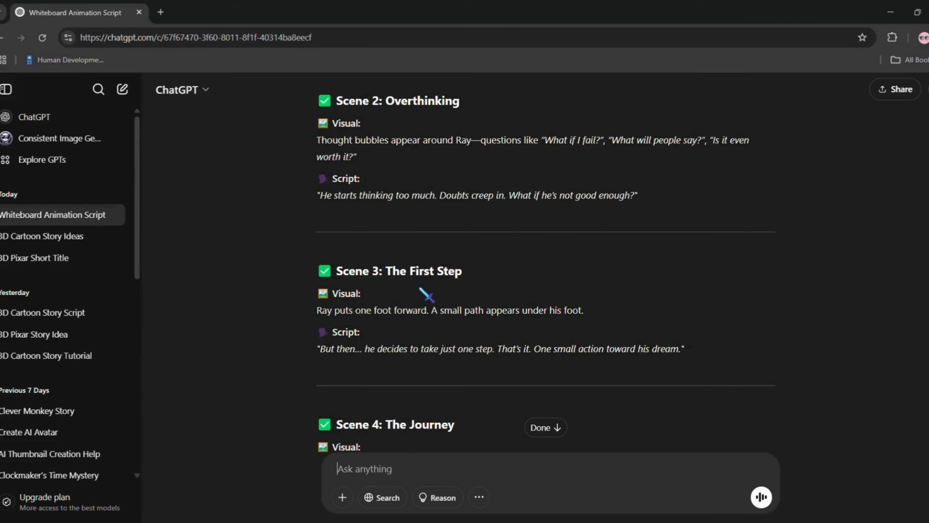
scroll(420, 288, down, 4)
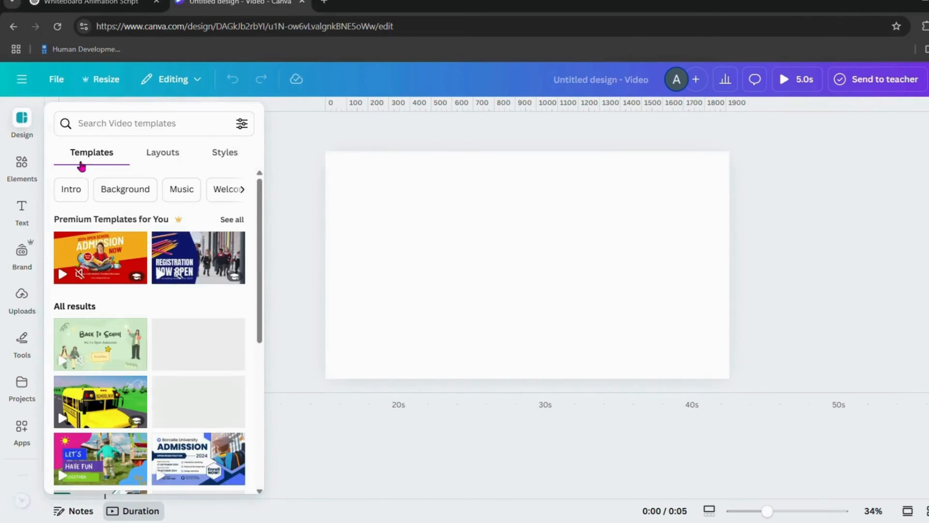
Search the elements library of the blank Canva video design for "sad stick man"
click(33, 162)
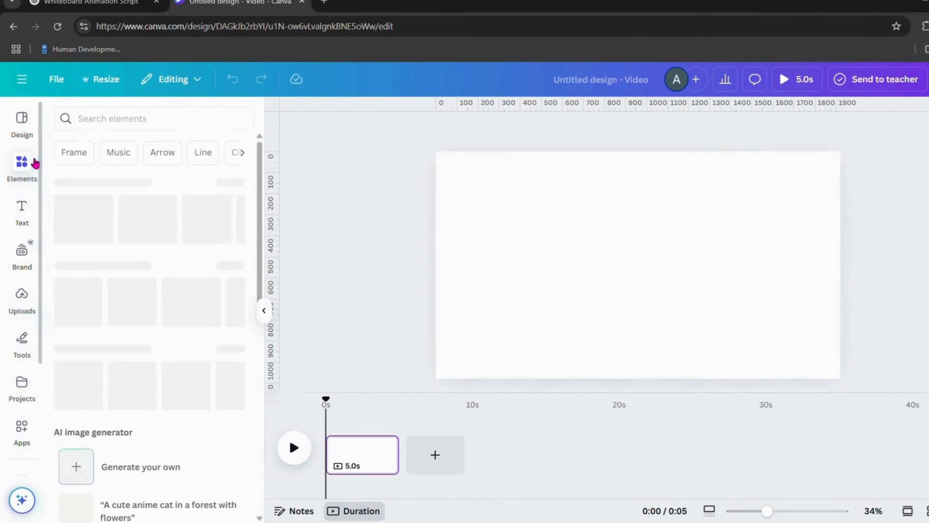
click(91, 126)
text(stick man)
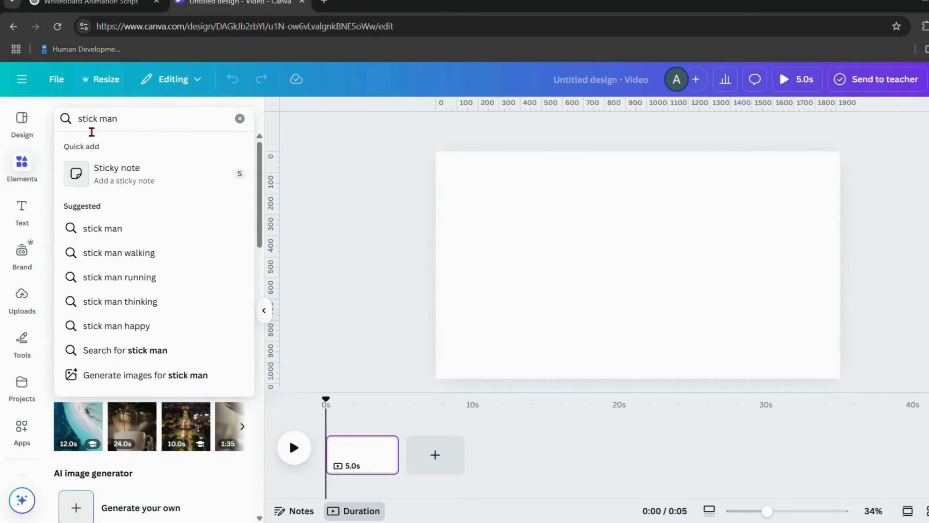
text(sad)
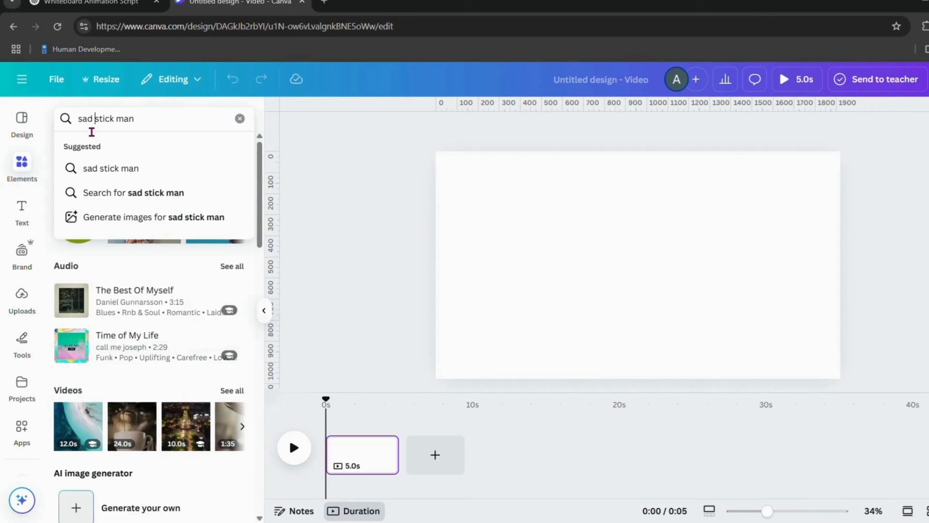
key(Return)
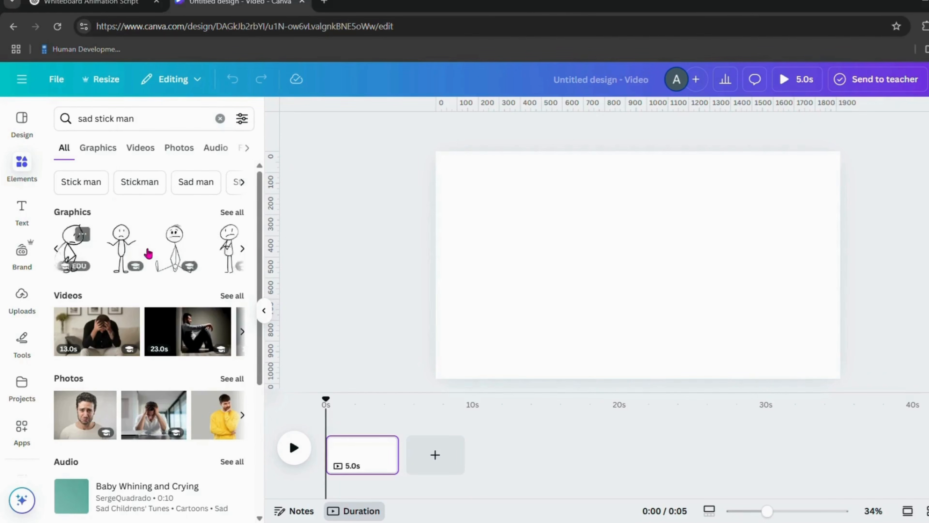
Browse all matching graphics, insert the seated sad stick figure, and place it left of the page centre
click(232, 213)
scroll(221, 314, down, 2)
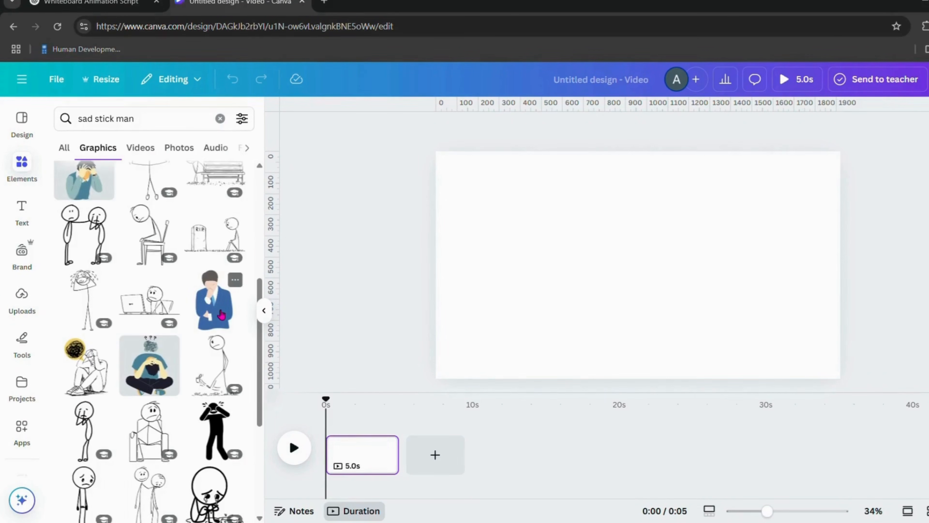
scroll(217, 315, up, 5)
scroll(215, 348, down, 3)
scroll(212, 379, down, 2)
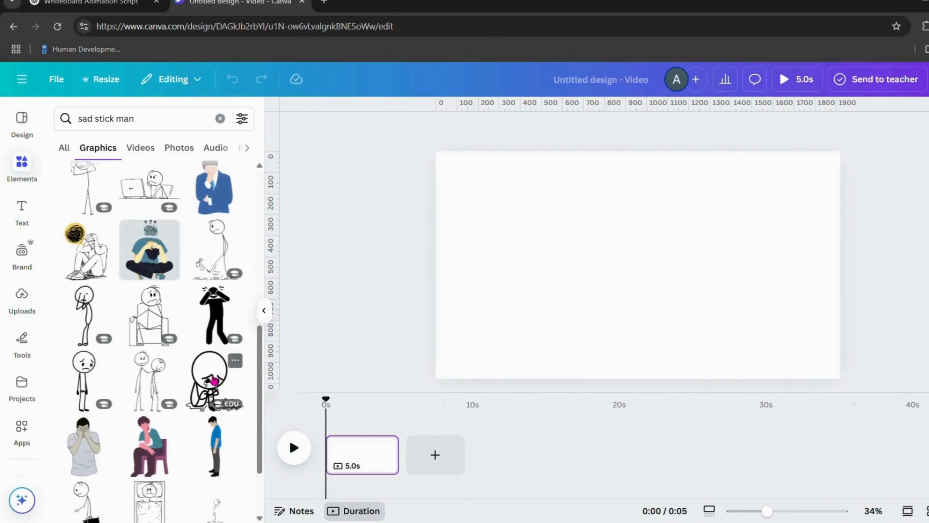
scroll(212, 379, up, 5)
click(212, 243)
drag(636, 270, 520, 273)
Check the Scene 1 visual description in ChatGPT, then browse Canva graphics for "mountain drawing"
key(ctrl+shift+Tab)
scroll(324, 231, down, 8)
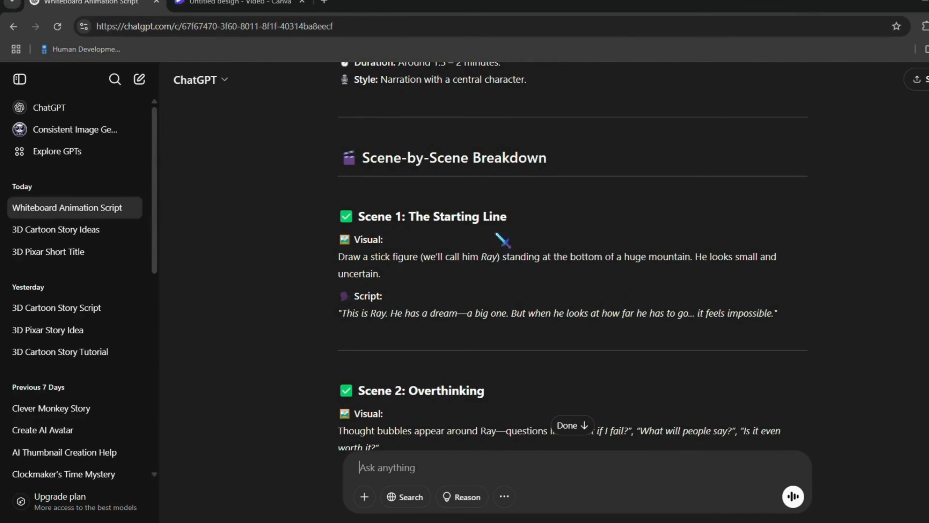
key(ctrl+Tab)
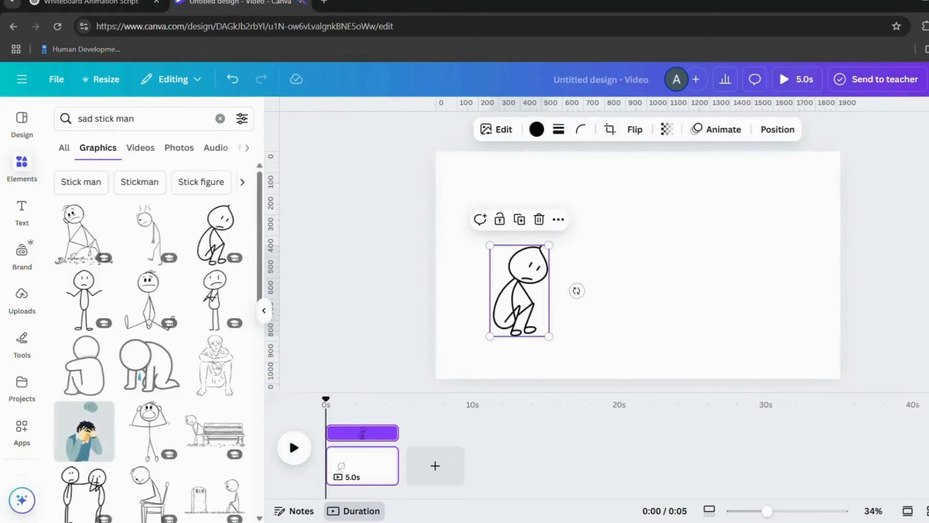
click(152, 123)
text(mountain)
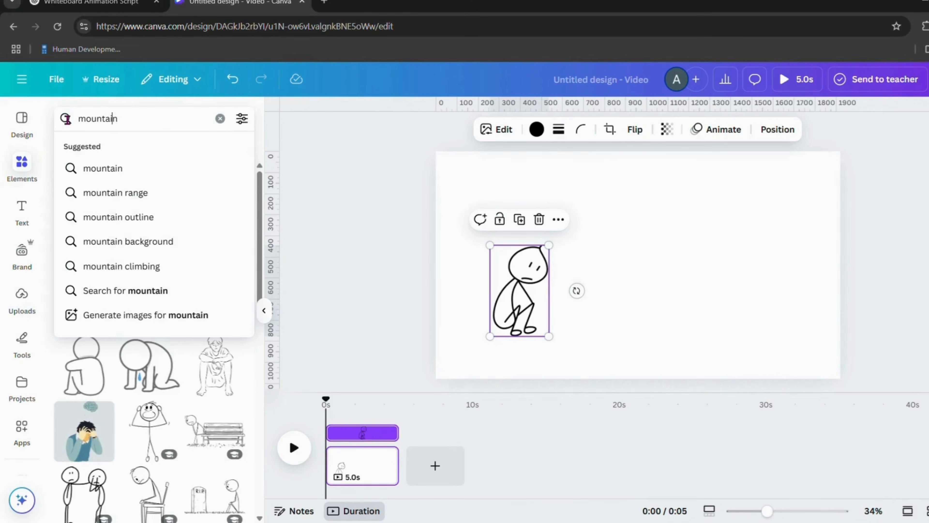
text( drawing)
key(Return)
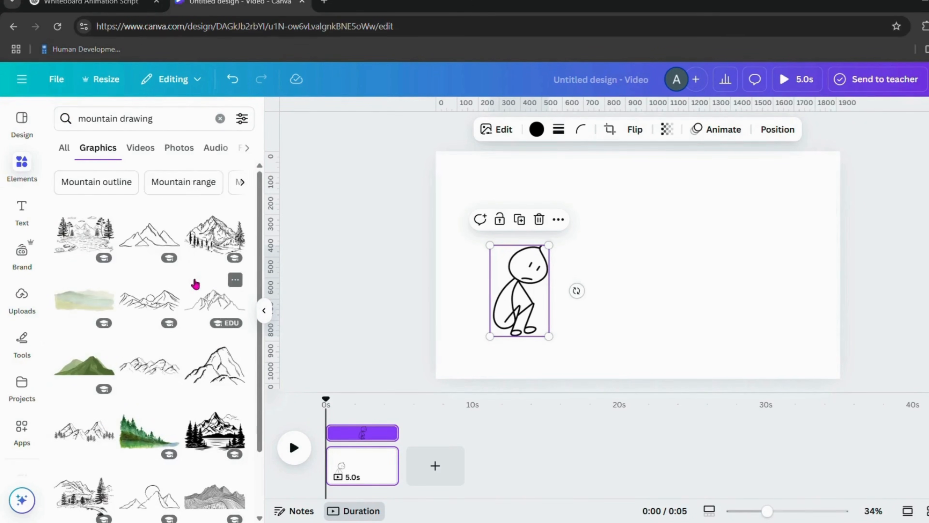
scroll(195, 291, down, 4)
scroll(196, 297, down, 7)
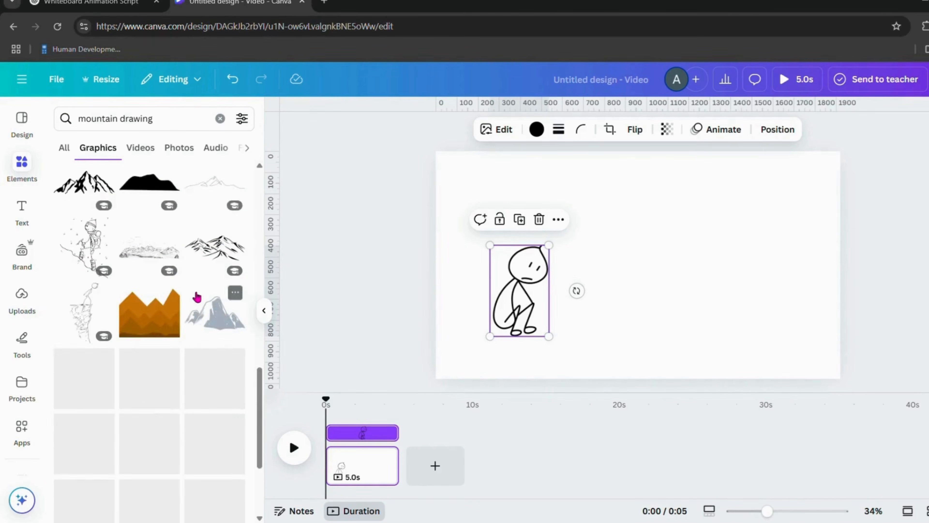
scroll(197, 297, up, 5)
scroll(192, 396, down, 2)
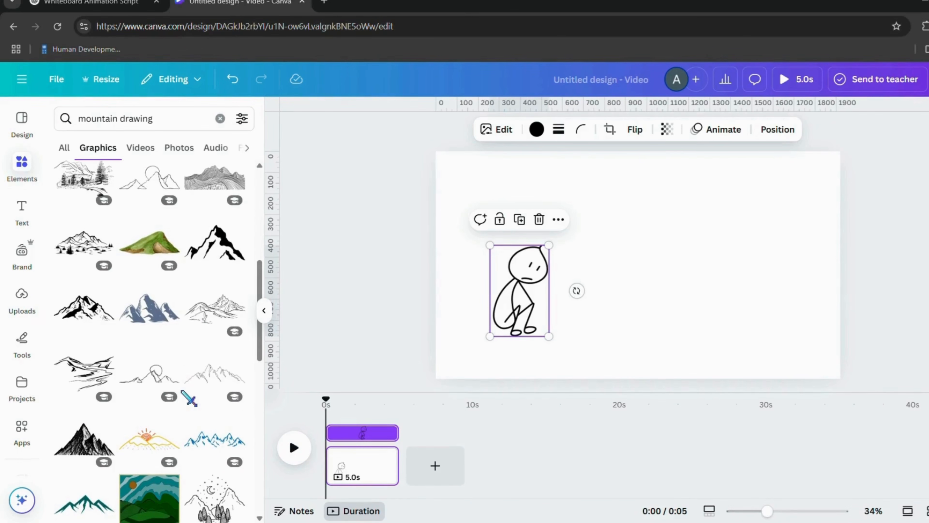
Flip the stick figure horizontally and move it to the right half of the page
click(635, 129)
click(630, 159)
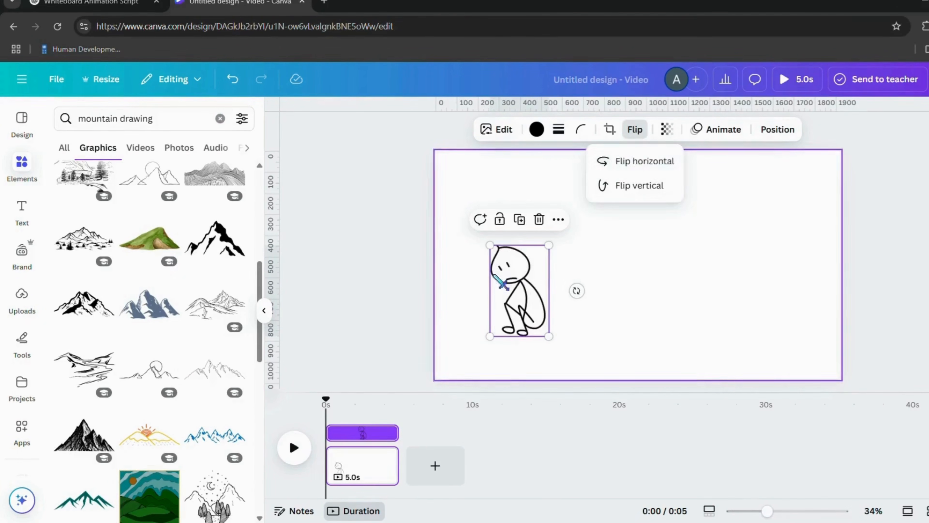
drag(511, 293, 715, 296)
Try a thin-lined mountain range graphic in the scene, enlarging it and positioning it along the page's right edge
scroll(201, 292, up, 5)
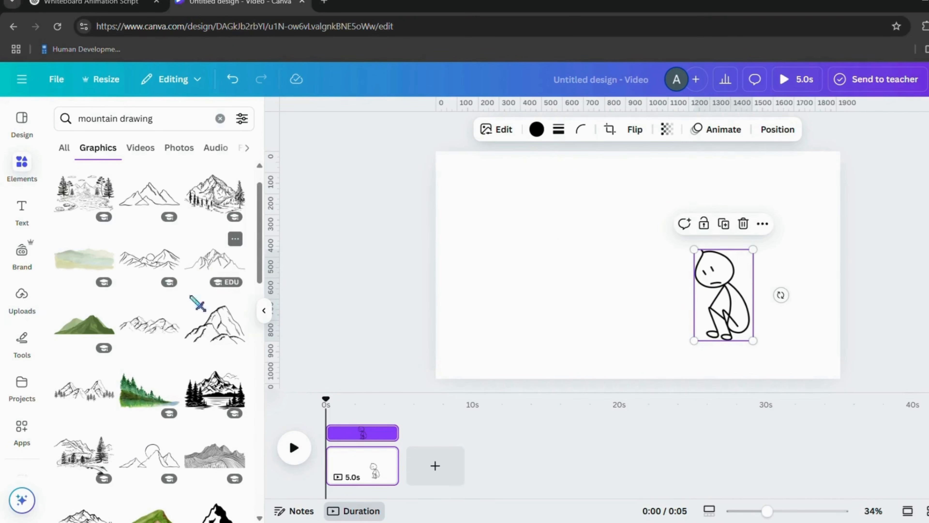
click(209, 271)
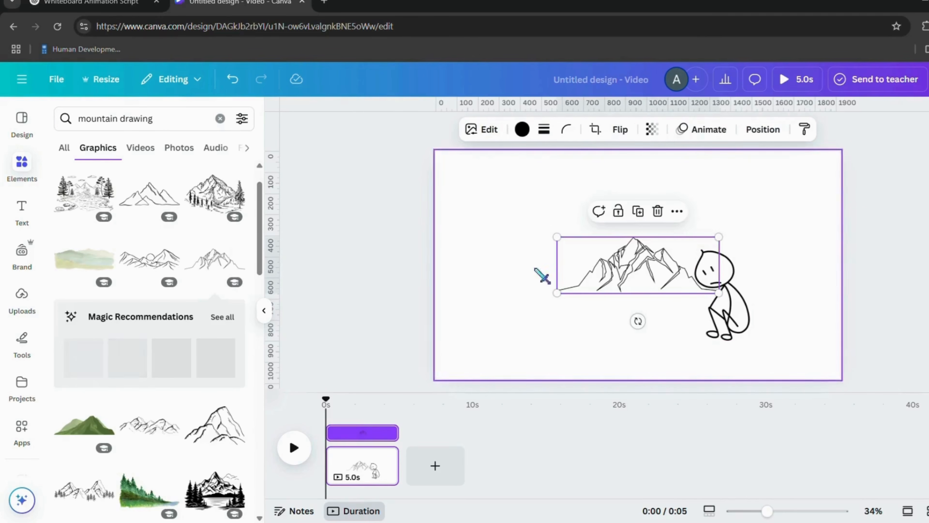
drag(717, 293, 642, 308)
drag(597, 273, 680, 221)
drag(794, 247, 846, 264)
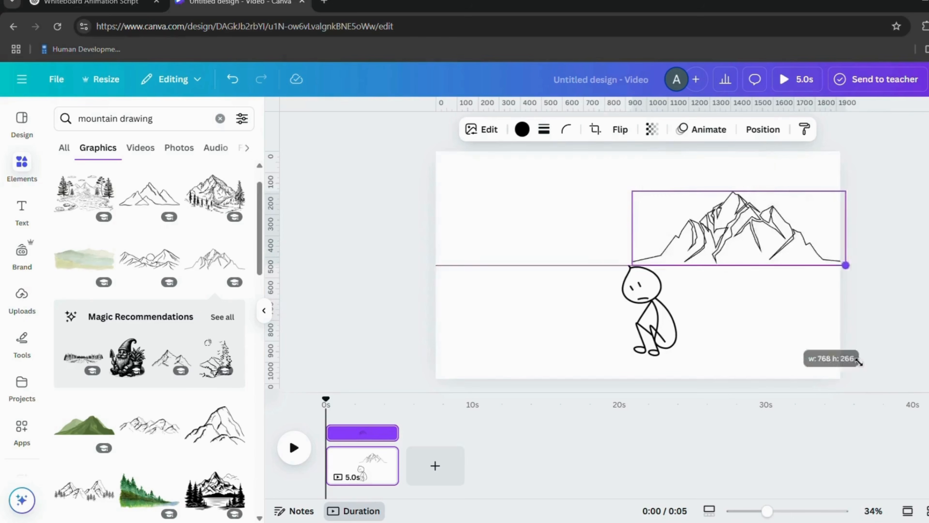
drag(750, 234, 794, 311)
Try an enlarged mountain range behind the repositioned stick figure, then delete the range from the page
click(657, 313)
drag(657, 312, 643, 277)
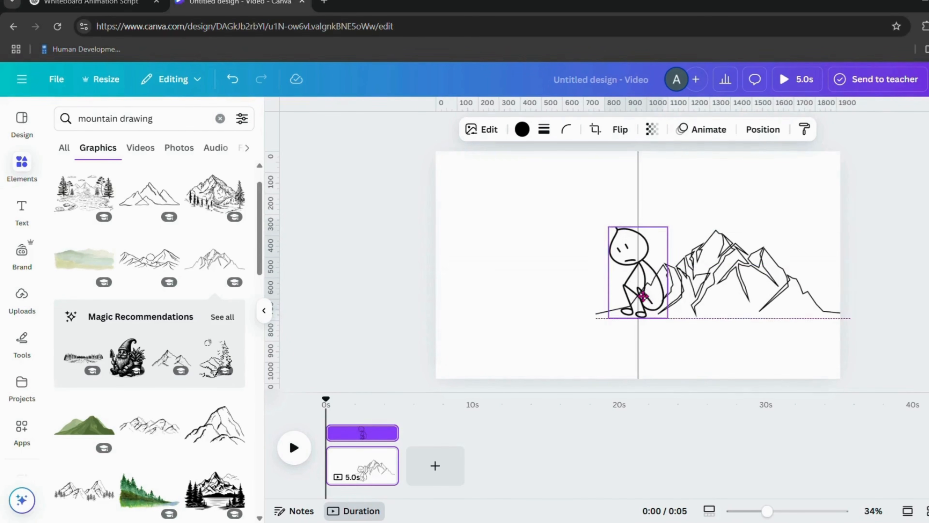
shift+click(757, 266)
drag(595, 229, 502, 152)
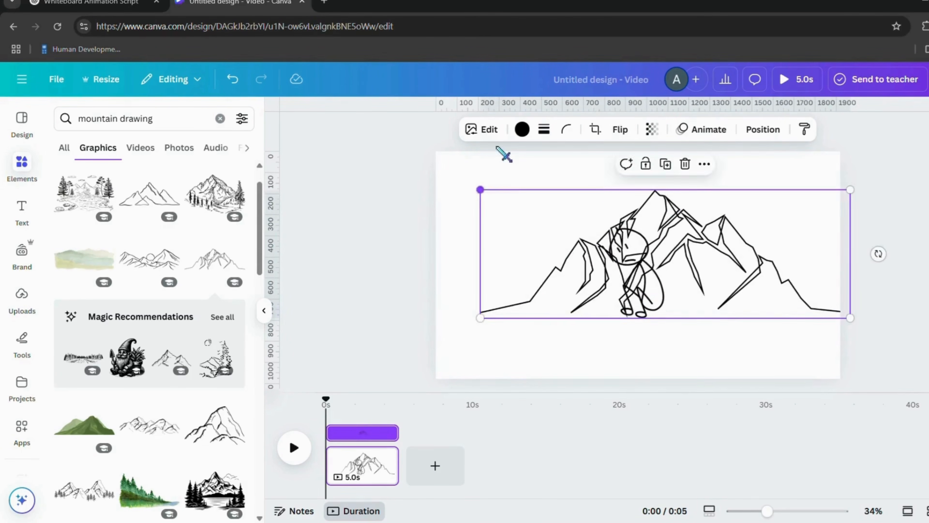
mouse_move(679, 217)
mouse_down()
mouse_move(658, 203)
mouse_move(670, 207)
mouse_up()
drag(482, 310, 533, 312)
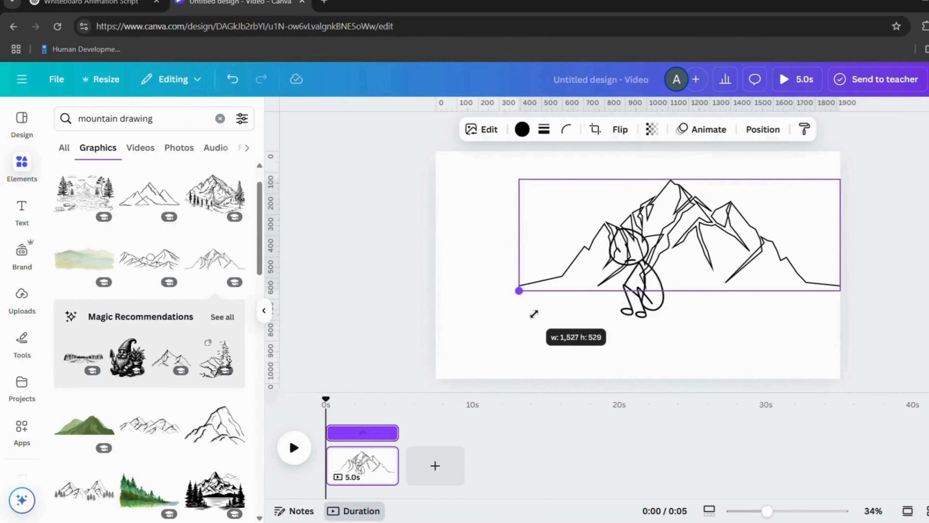
click(701, 154)
Insert the bold single-peak mountain drawing, enlarge it, and place it against the right side of the page
scroll(150, 293, down, 3)
click(207, 300)
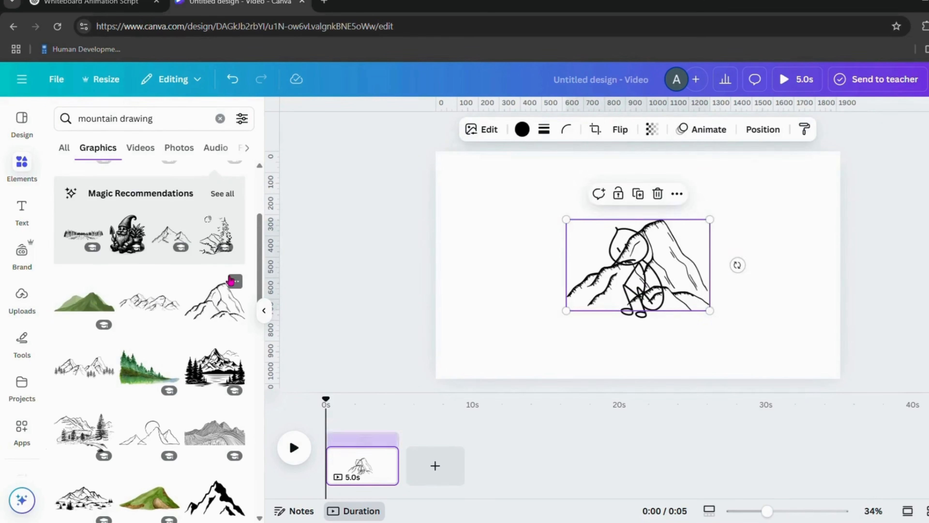
drag(693, 271, 801, 270)
drag(637, 271, 665, 263)
drag(755, 234, 764, 197)
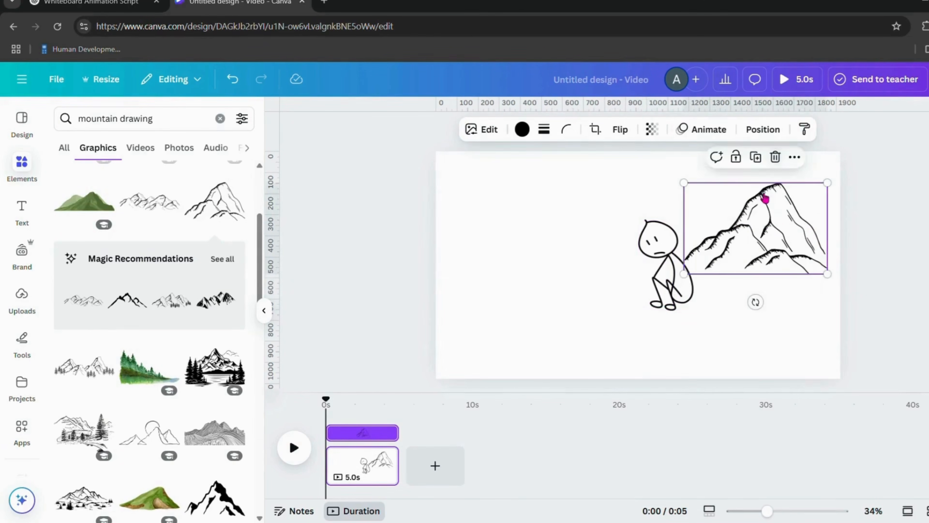
drag(683, 182, 585, 117)
drag(635, 177, 654, 239)
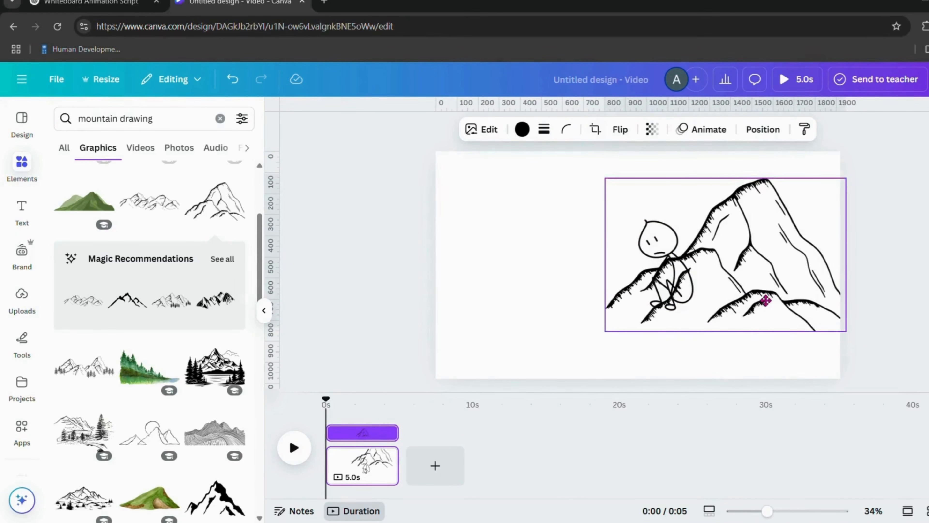
key(Escape)
Select the stick figure through its layer and move it to the foot of the mountain's left slope
click(712, 128)
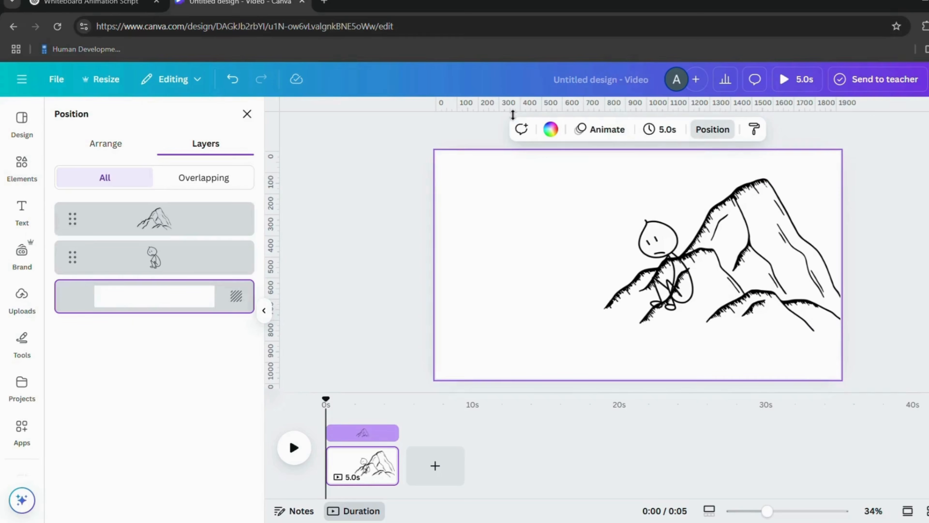
click(154, 257)
drag(666, 244, 598, 305)
click(538, 281)
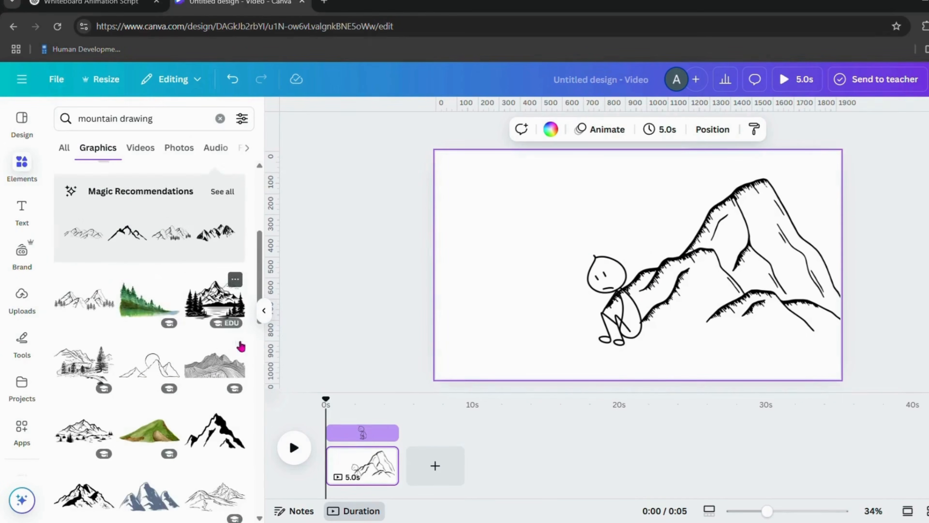
Add a blank page to the video and check the "Scene 2: Overthinking" description in ChatGPT
click(424, 465)
click(94, 3)
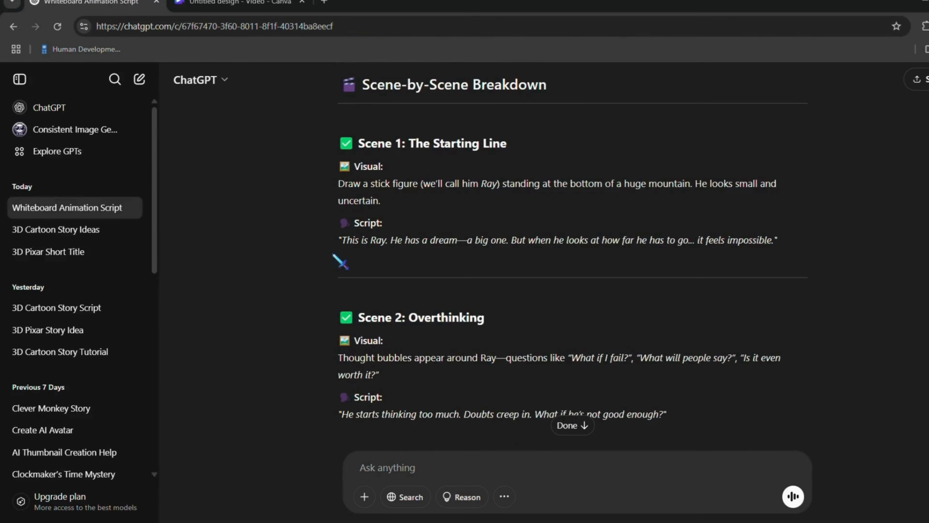
scroll(371, 318, down, 2)
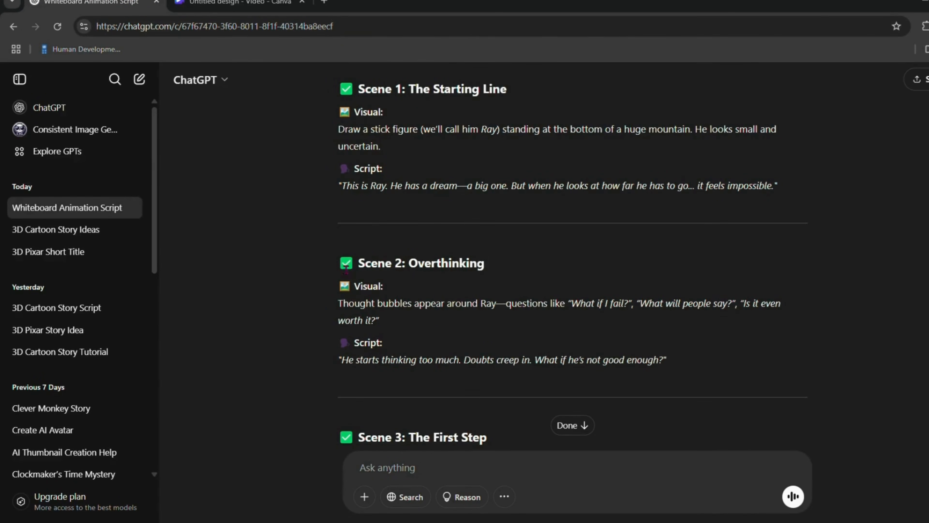
Return to the Canva design and duplicate the stick figure and mountain page as the basis for Scene 2
key(ctrl+Tab)
click(356, 466)
key(ctrl+d)
click(608, 310)
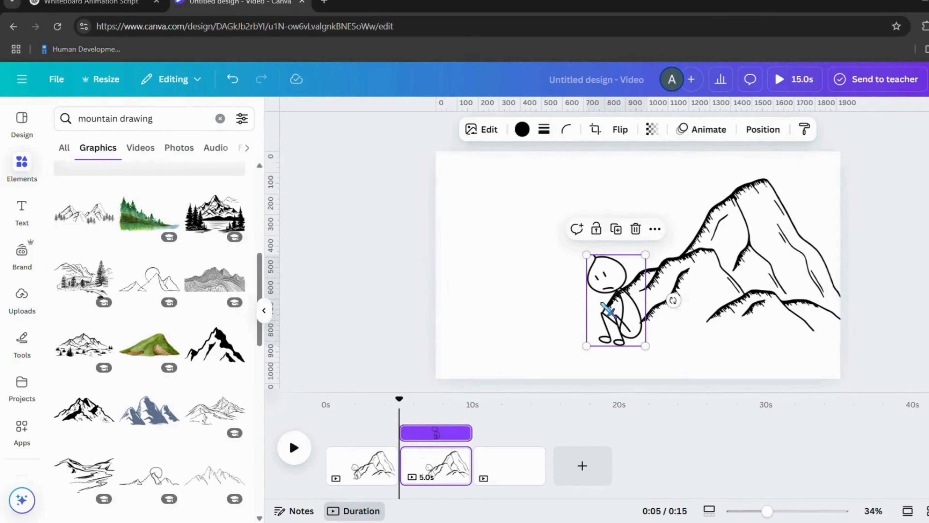
click(530, 263)
Search the graphics for "thinking cloud", insert the bold oval thought cloud, and place it smaller above and to the left of the stick figure's head
triple_click(145, 119)
key(BackSpace)
text(c)
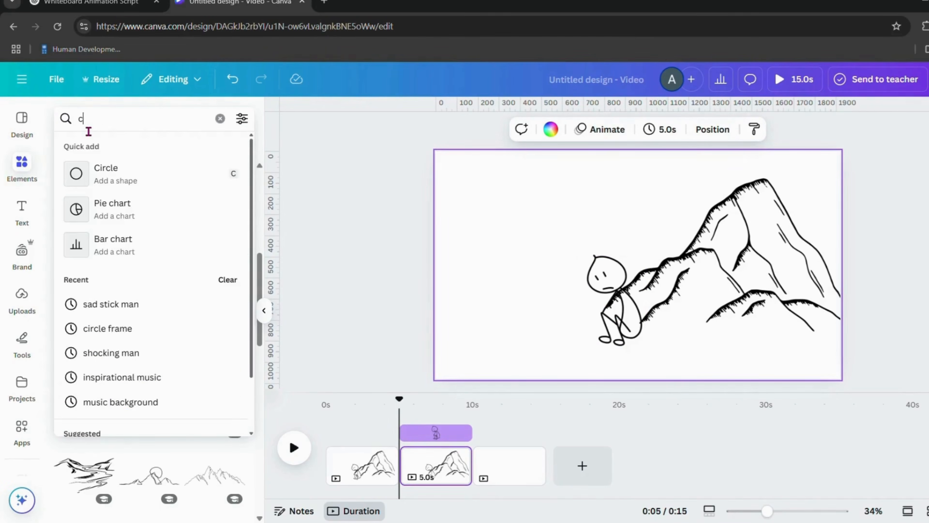
key(BackSpace)
text(thinking cloud)
key(Return)
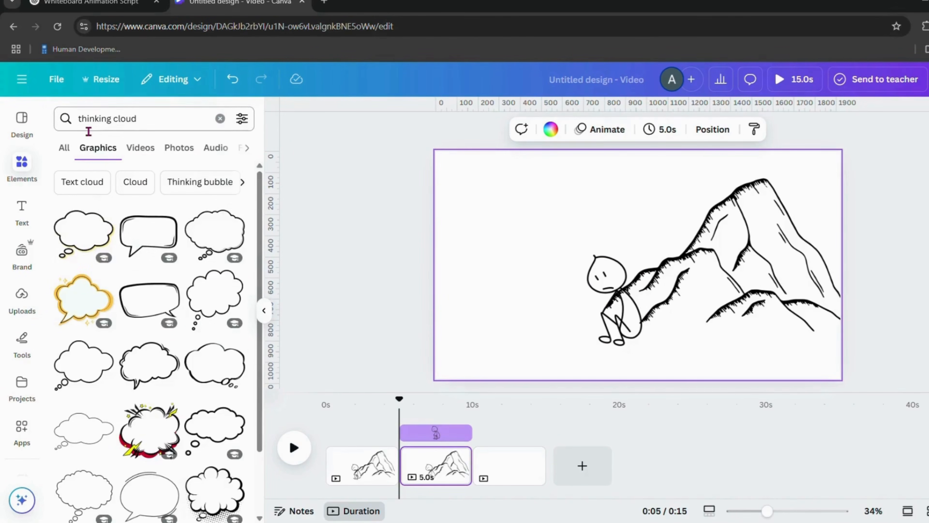
click(212, 361)
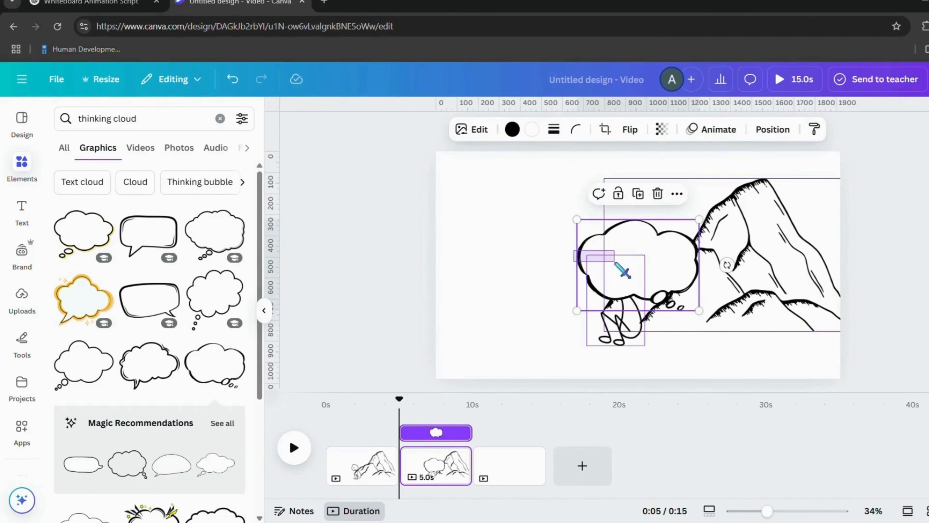
drag(624, 271, 527, 226)
drag(608, 175, 640, 224)
Duplicate the thought cloud, flip the copy horizontally, shrink it, and place it above and to the right of the stick figure's head
click(551, 176)
click(637, 130)
click(638, 160)
drag(682, 194, 649, 219)
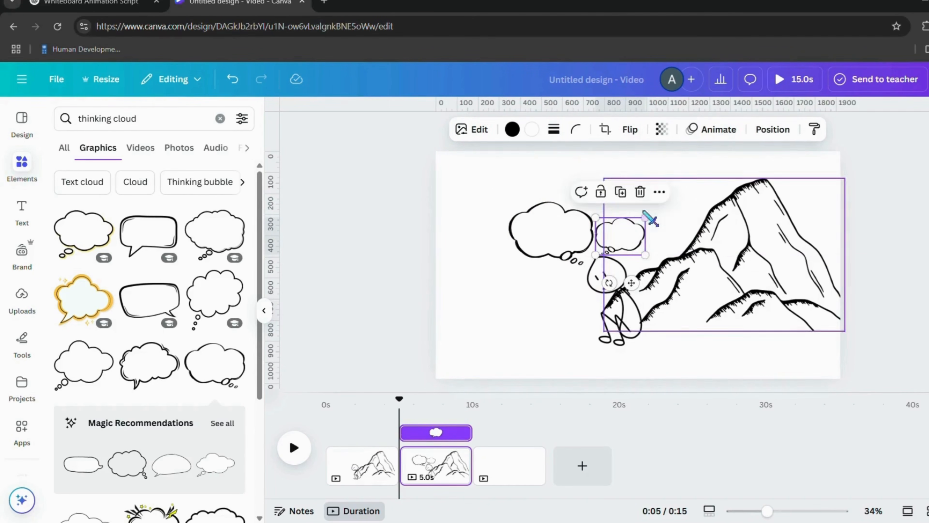
click(539, 266)
Copy the first Scene 2 question from ChatGPT and add it to the Canva page as a heading reading "What if I fail?”"
key(ctrl+Tab)
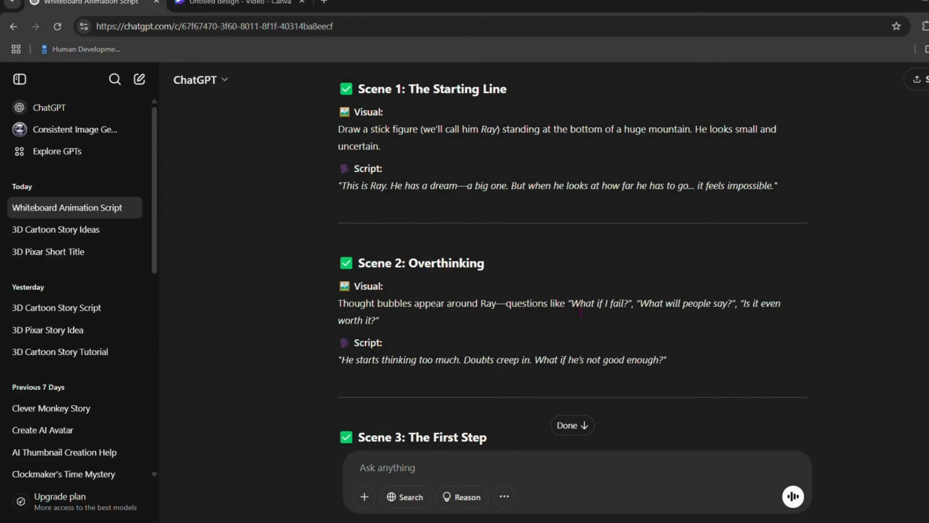
key(ctrl+Tab)
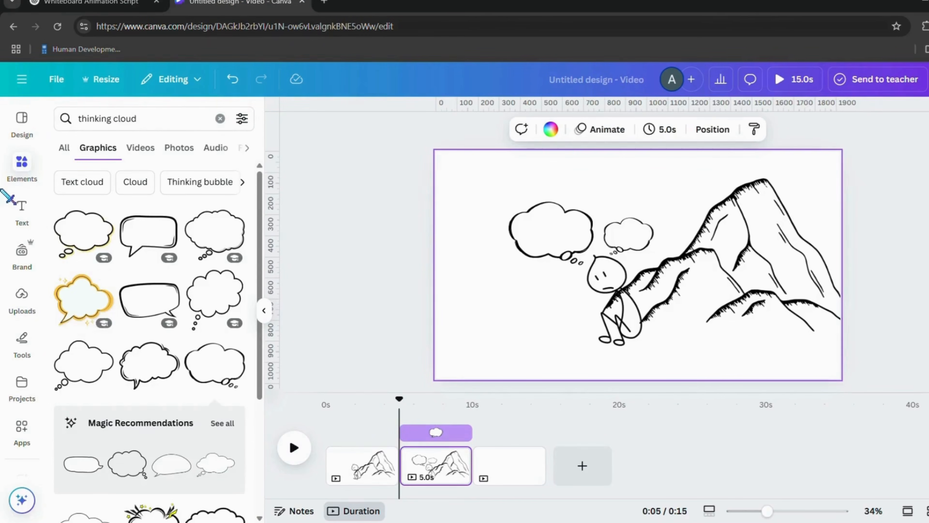
click(22, 210)
click(110, 282)
text(What if I fail?")
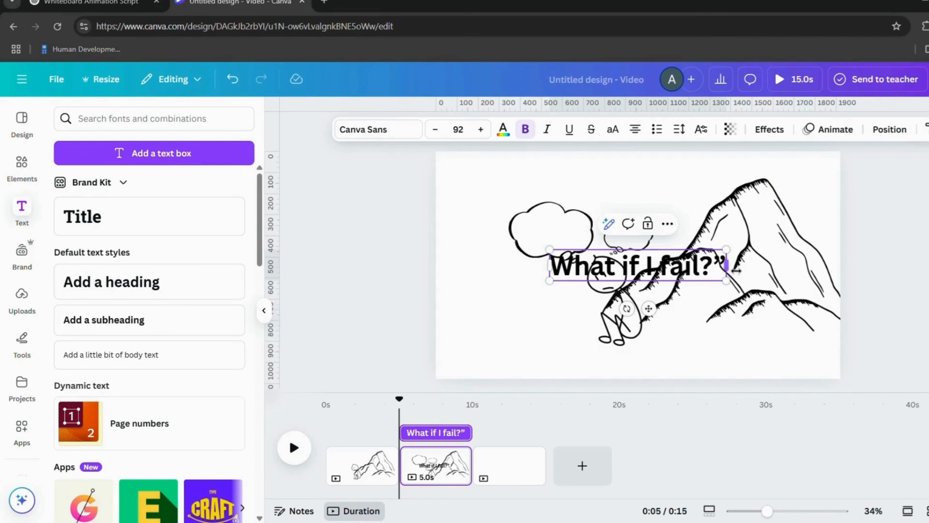
Shrink the "What if I fail?" heading, wrap it onto two lines, and centre it inside the large thought cloud
drag(727, 249, 640, 258)
click(539, 322)
drag(592, 289, 554, 234)
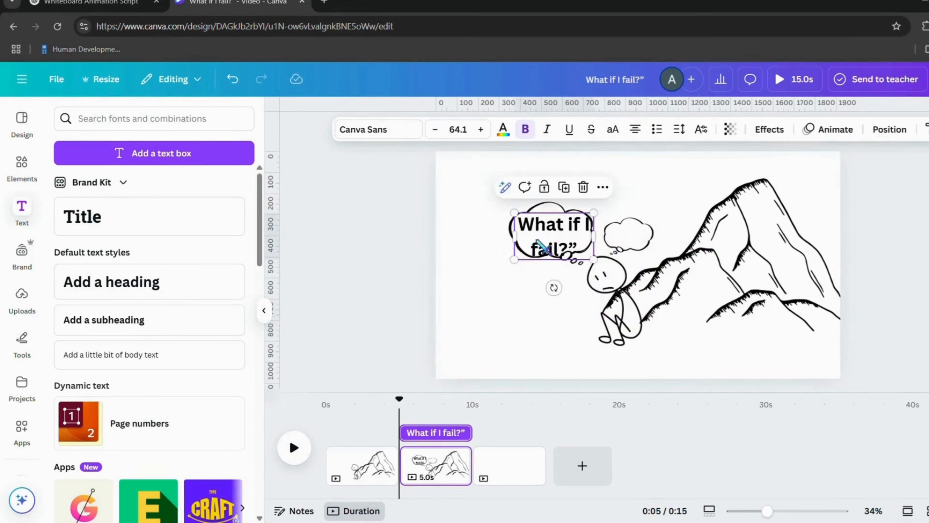
drag(602, 266, 583, 247)
drag(552, 229, 563, 236)
click(659, 256)
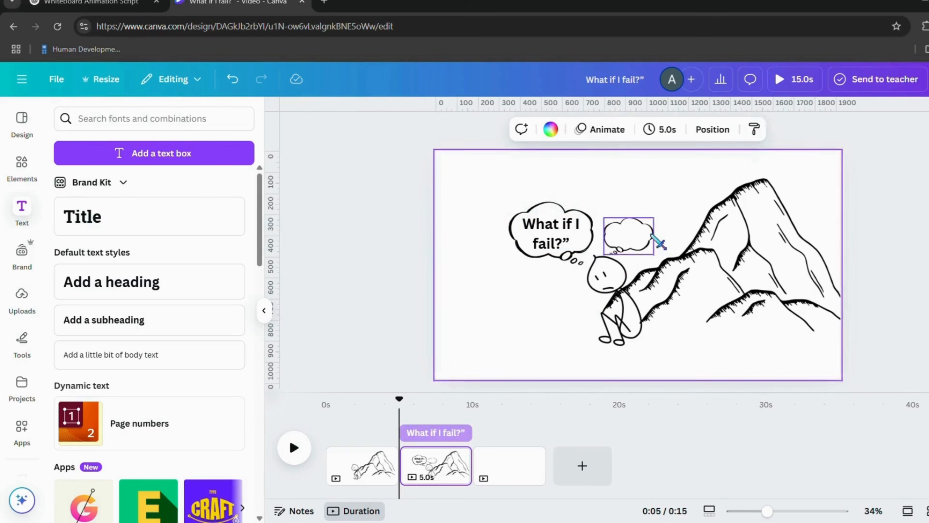
Duplicate the small thought cloud, place the copy to the left of the stick figure's head, and flip it horizontally
click(629, 234)
drag(628, 234, 560, 293)
click(630, 129)
click(639, 160)
Move the large cloud with its text slightly up and closer to the figure, and rotate the small left cloud slightly
click(566, 240)
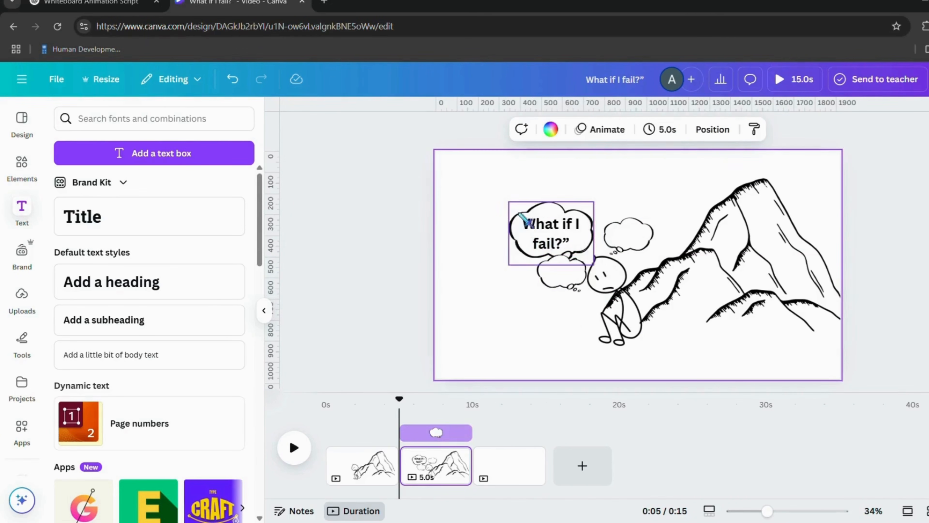
drag(550, 240, 555, 231)
click(551, 274)
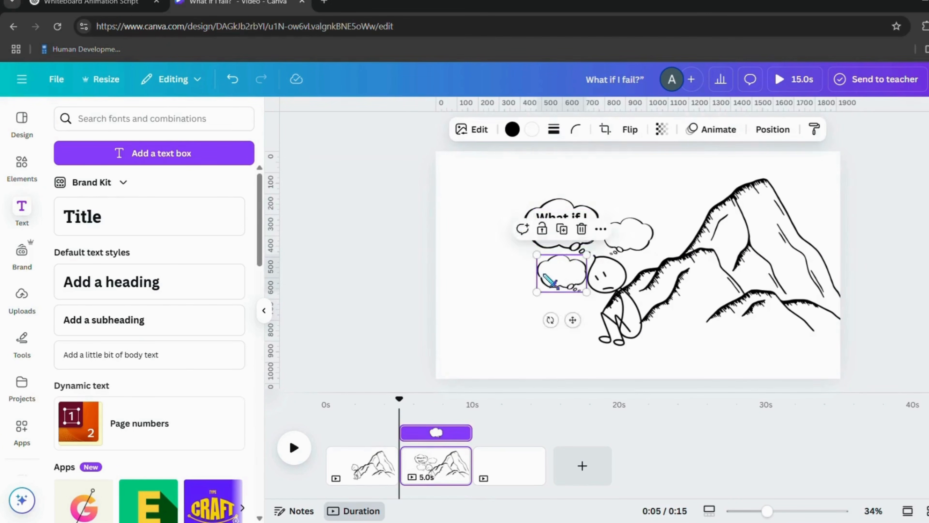
drag(550, 319, 537, 318)
Duplicate the "What if I fail?" text below the original and replace its wording with "What will people say?”" from ChatGPT
click(559, 235)
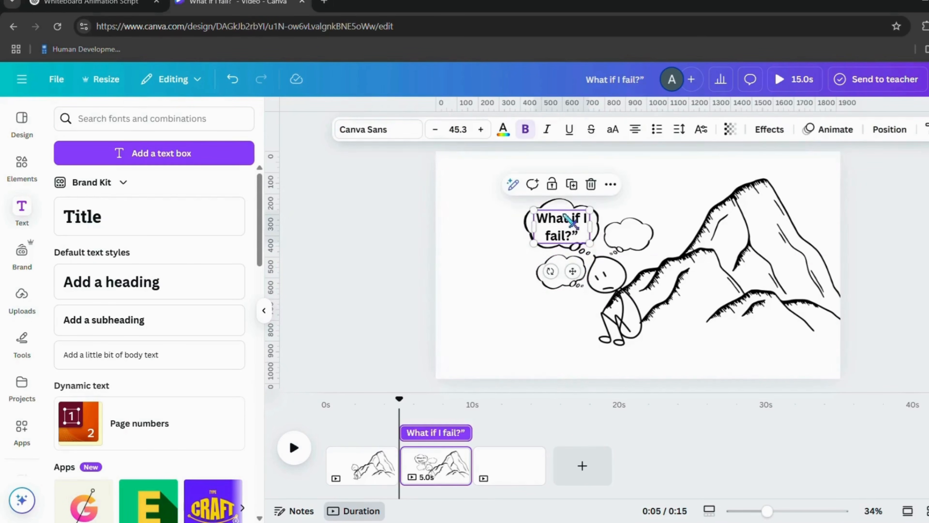
key(ctrl+d)
drag(559, 227, 559, 270)
click(60, 3)
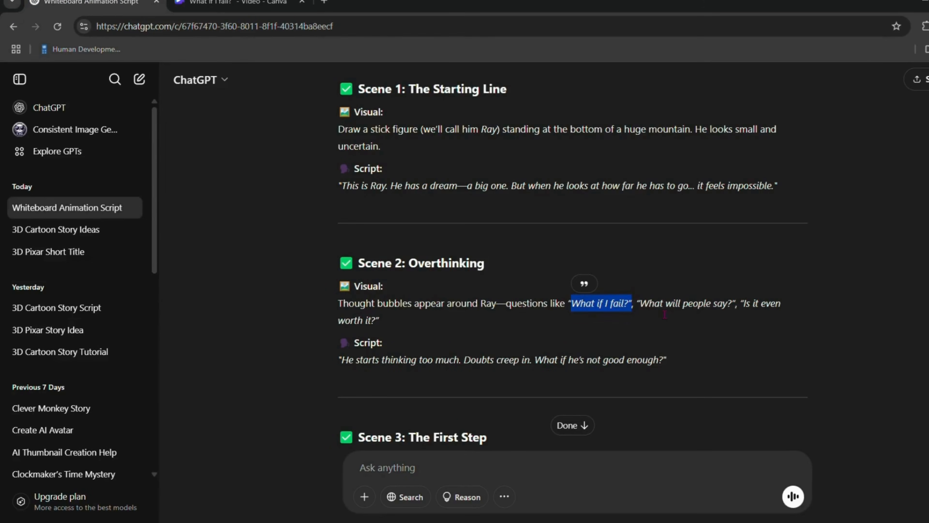
drag(640, 303, 737, 304)
click(238, 3)
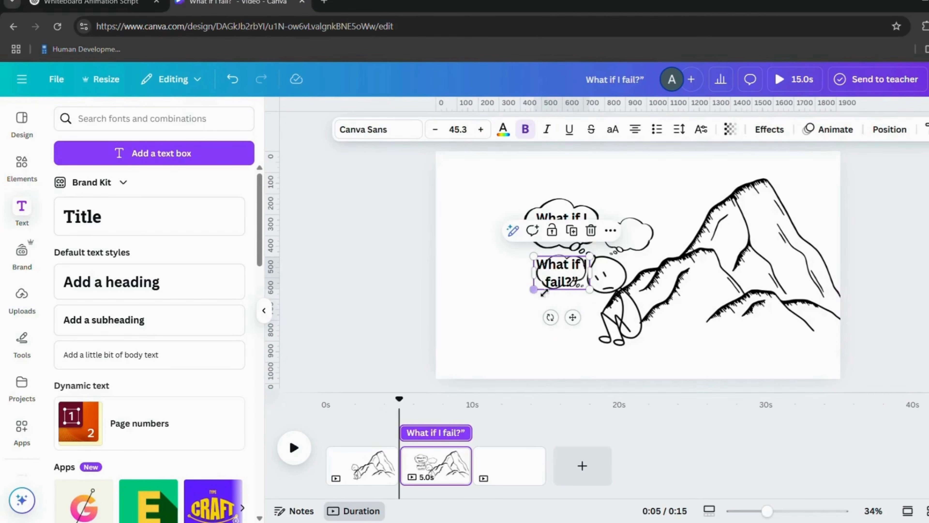
text(What will people say?")
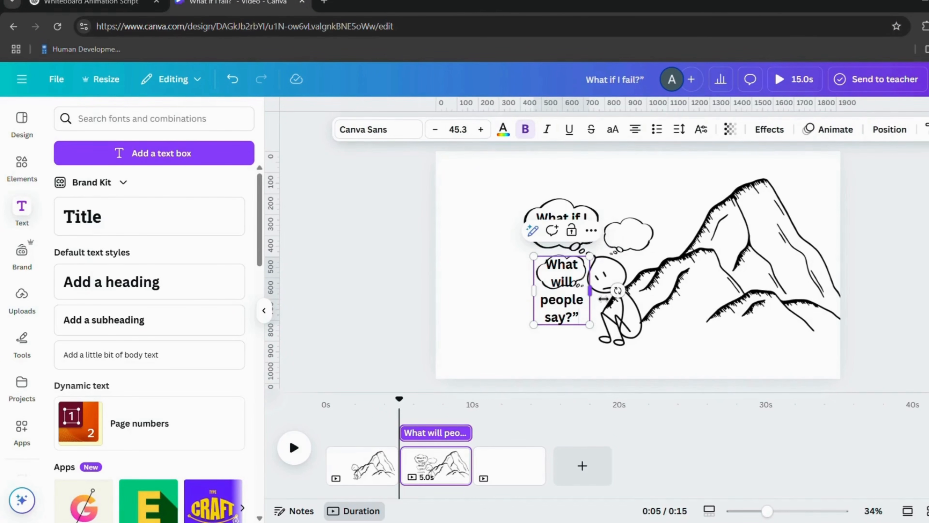
Shrink the "What will people say?" text to two lines and fit it inside the small cloud right of the large one
drag(597, 299, 578, 265)
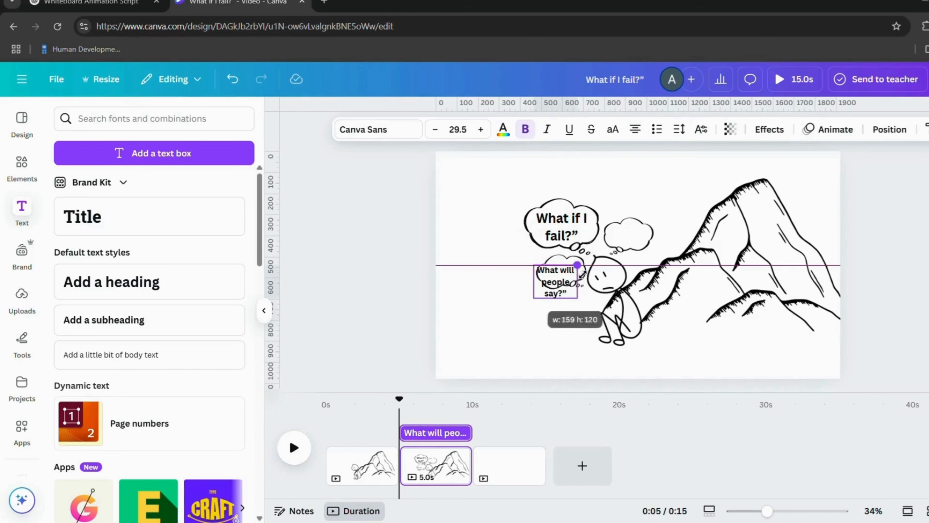
click(511, 290)
click(570, 283)
drag(577, 265, 637, 236)
click(648, 230)
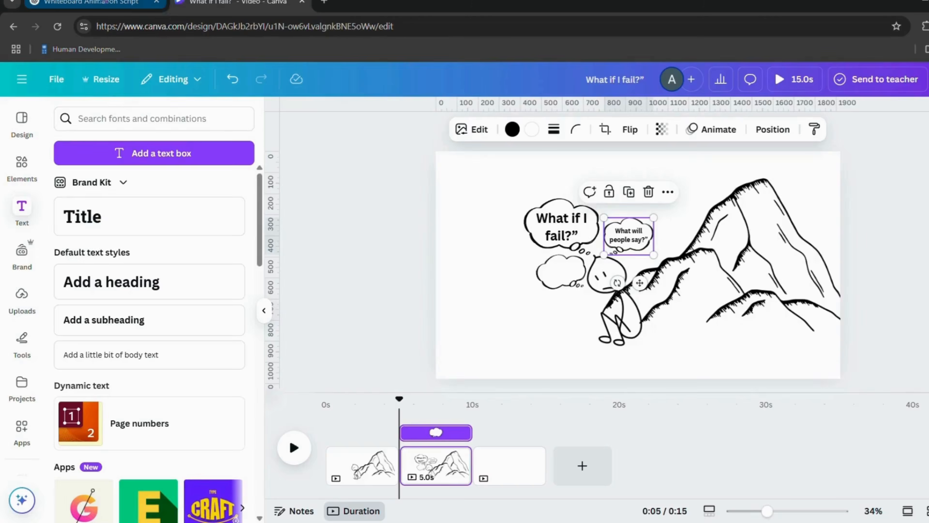
Copy "Is it even worth it?”" from ChatGPT and paste it into a duplicate of the small caption placed in the left small cloud
click(91, 3)
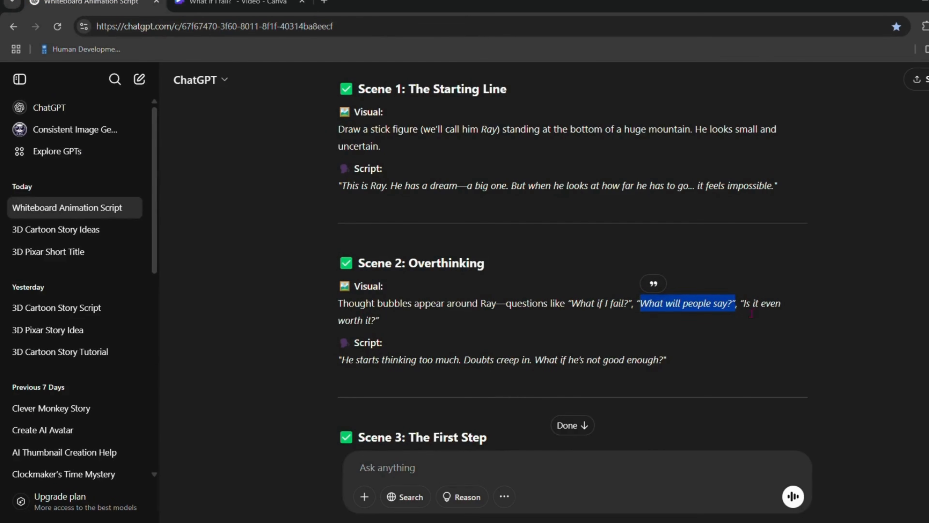
drag(746, 303, 762, 315)
key(ctrl+c)
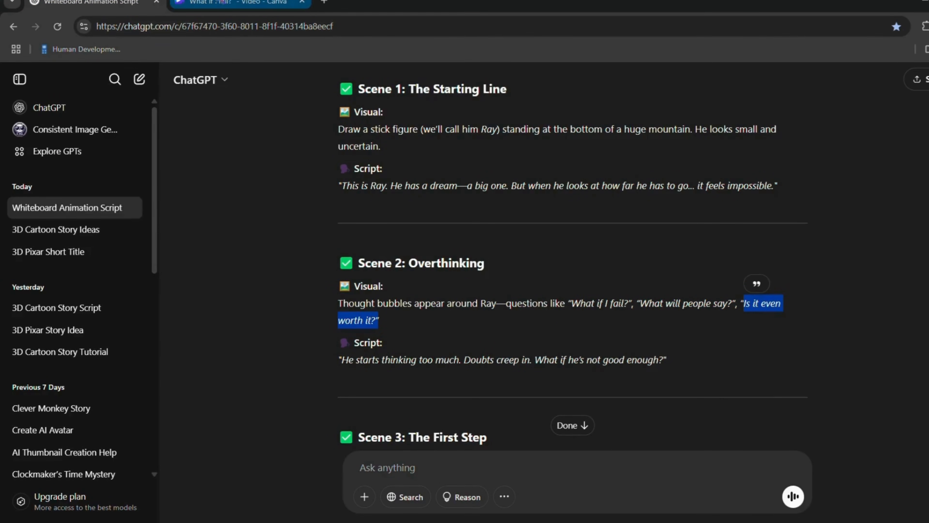
key(ctrl+Tab)
click(646, 237)
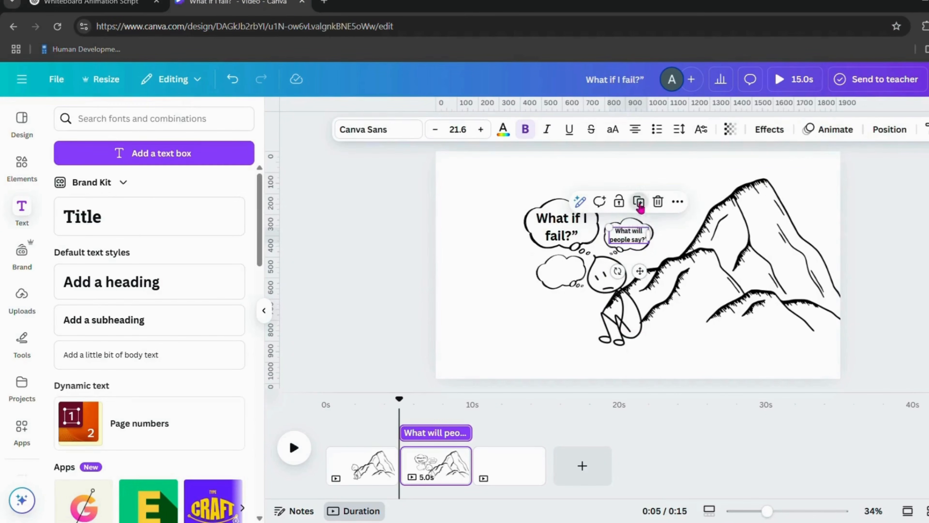
drag(643, 238, 564, 276)
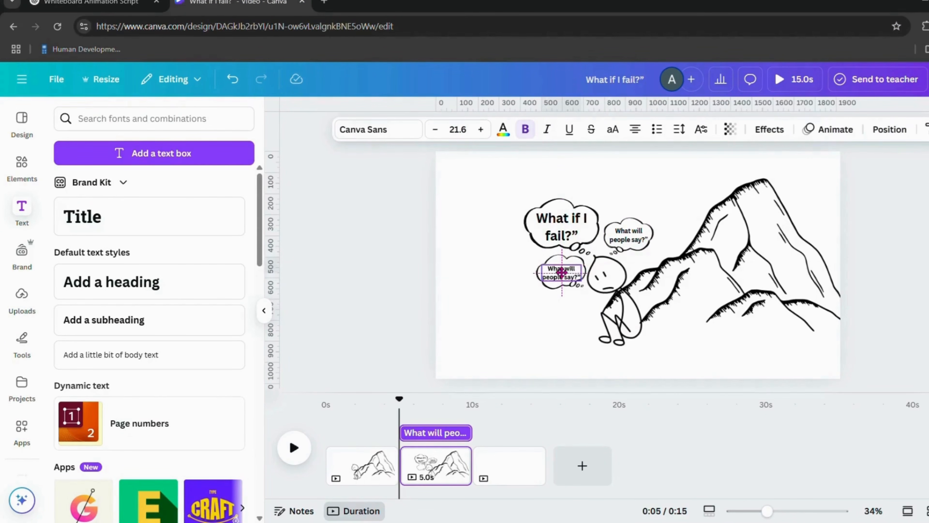
double_click(563, 275)
key(ctrl+v)
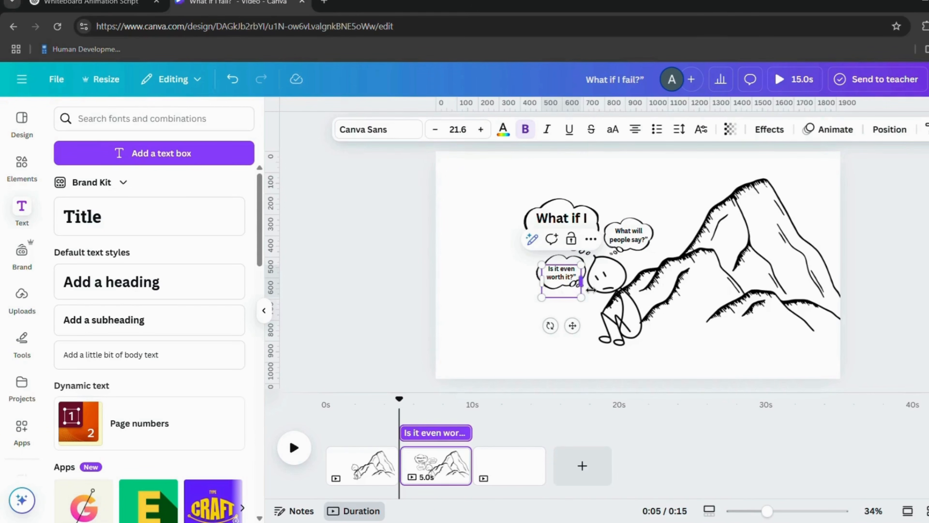
Adjust the "Is it even worth it?" text box and centre it inside the left small cloud
drag(590, 289, 543, 317)
click(544, 317)
click(561, 272)
drag(561, 272, 562, 269)
click(542, 316)
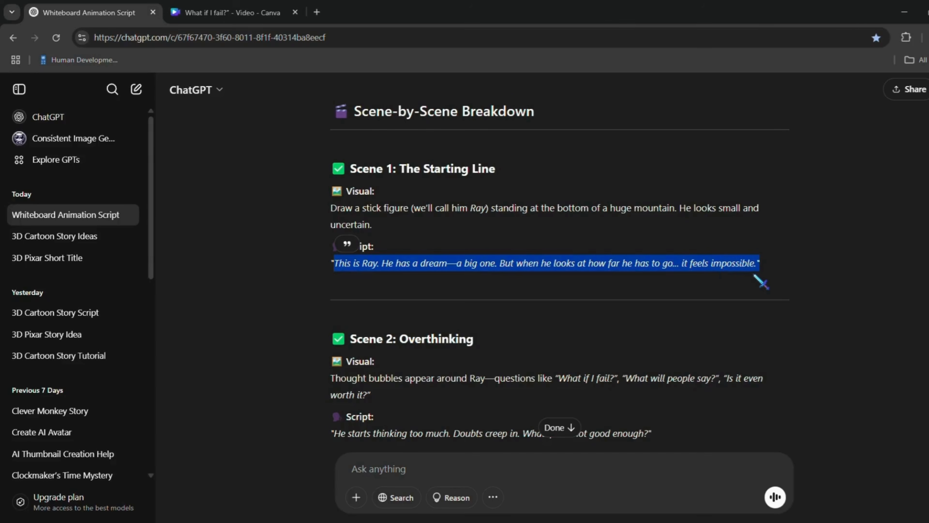
Return to the Canva design and replace the first page's heading with the Scene 1 script, from "This is Ray" to "it feels impossible."
click(230, 12)
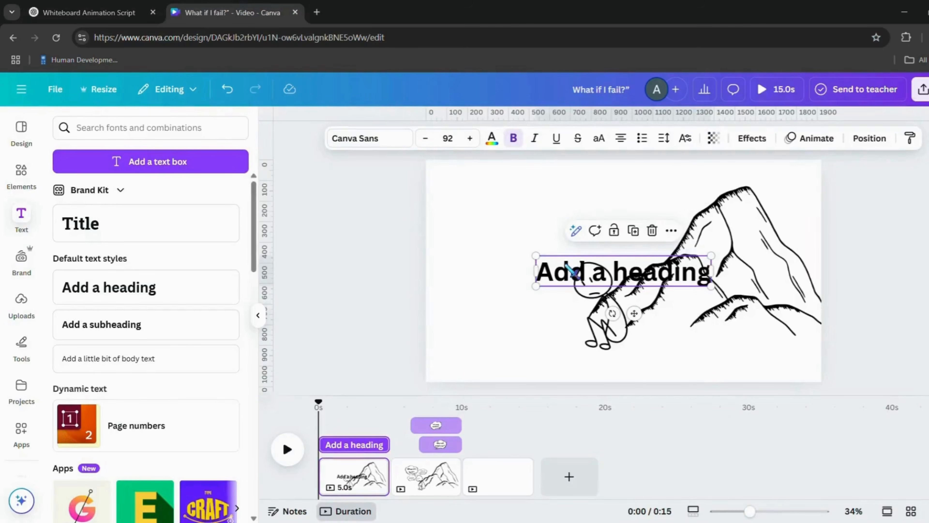
drag(536, 273, 585, 274)
key(ctrl+a)
text(This is Ray. He has a dream—a big one. But when he looks at how far he has to go... it feels impossible.")
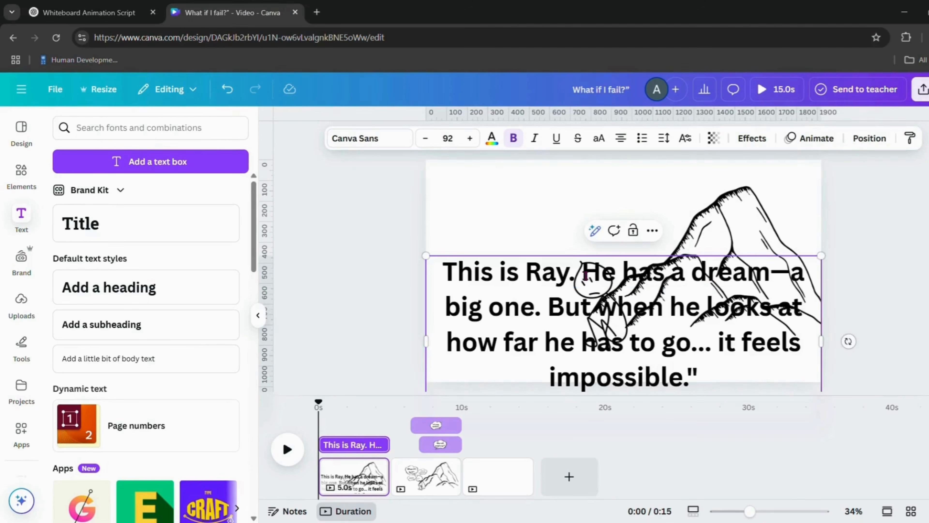
Reduce the Scene 1 script text to about size 56.5, wrap it over four lines, and place it in the page's upper-left area
drag(831, 261, 711, 313)
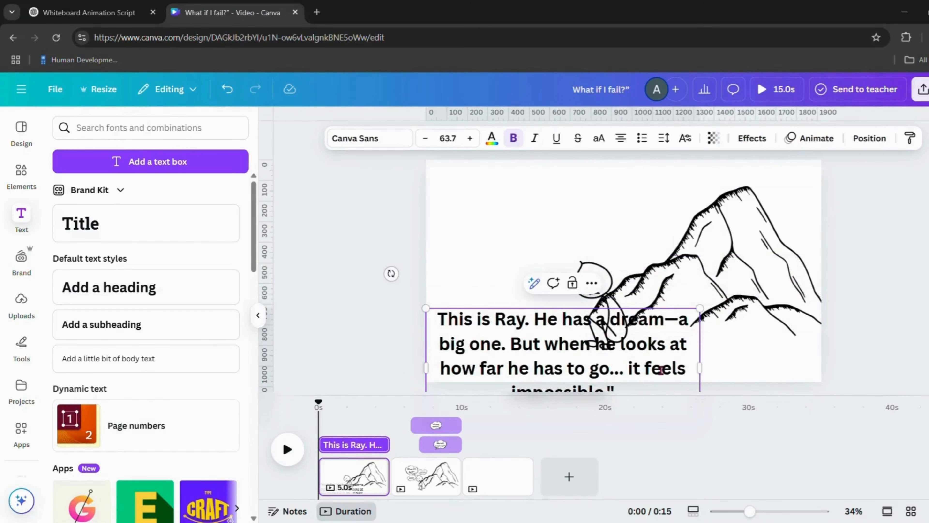
drag(711, 375, 724, 379)
click(815, 369)
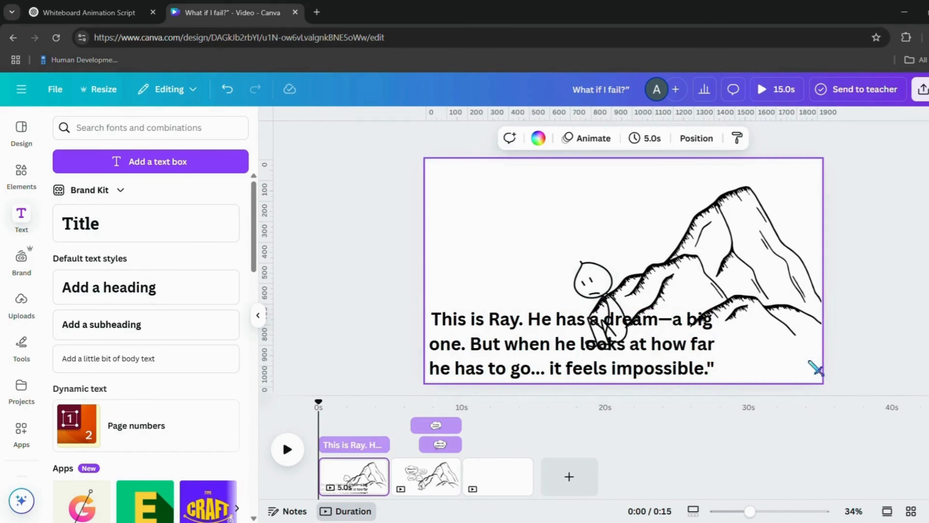
drag(604, 363, 588, 223)
drag(710, 265, 677, 261)
drag(691, 224, 606, 230)
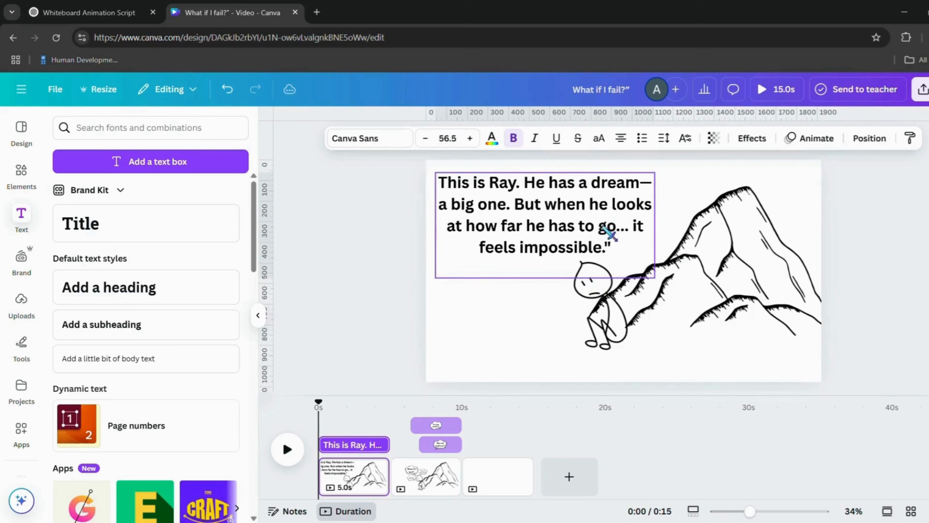
Move the stick figure and mountain down together against the page's right edge, and shift the script text slightly down
drag(560, 359, 644, 322)
click(579, 389)
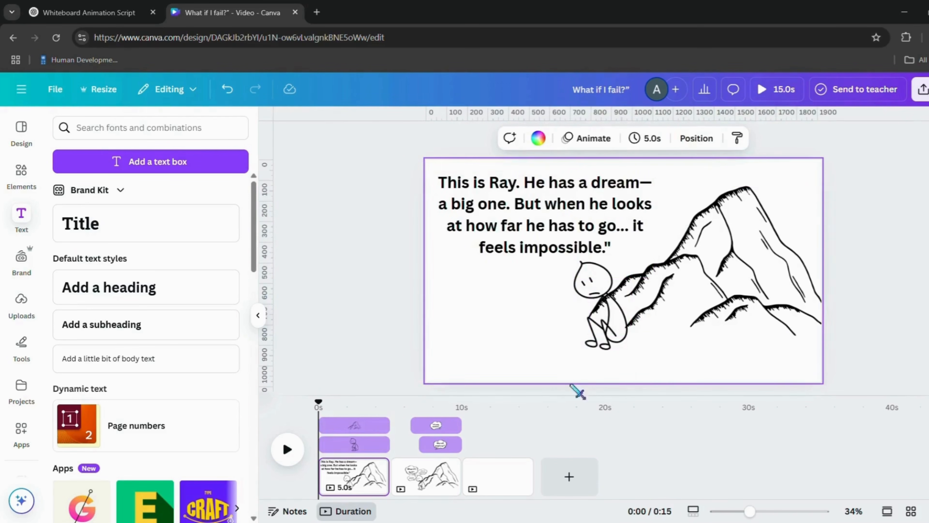
drag(579, 388, 631, 320)
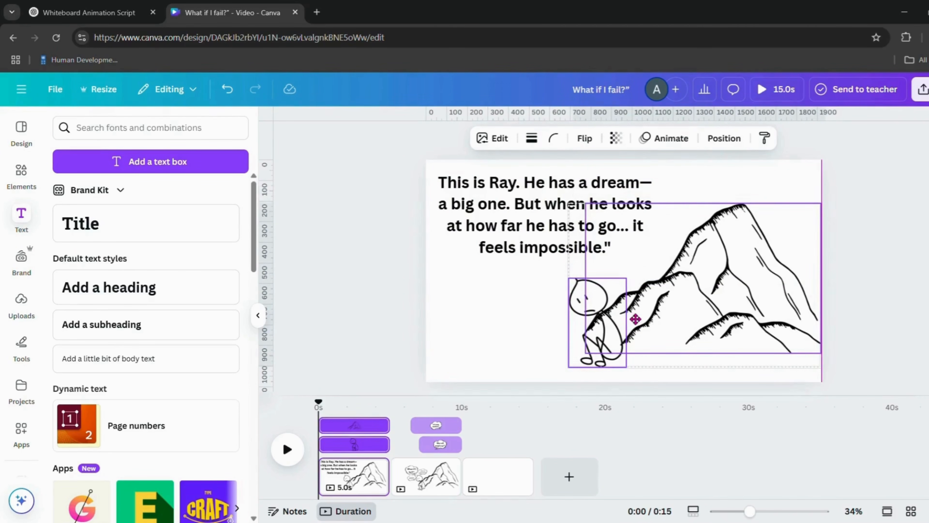
click(522, 222)
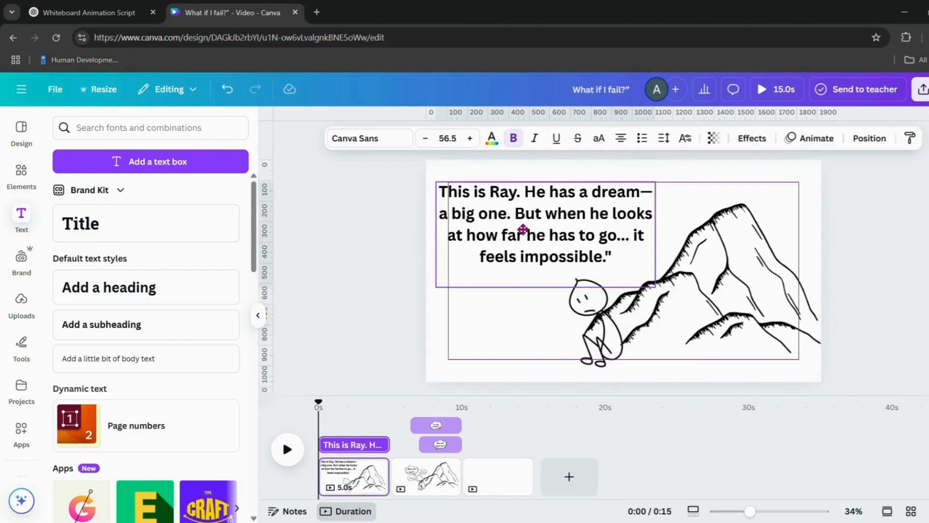
key(Escape)
Set the script text's font to Playpen Sans and move the text slightly up to the page's left edge
click(370, 139)
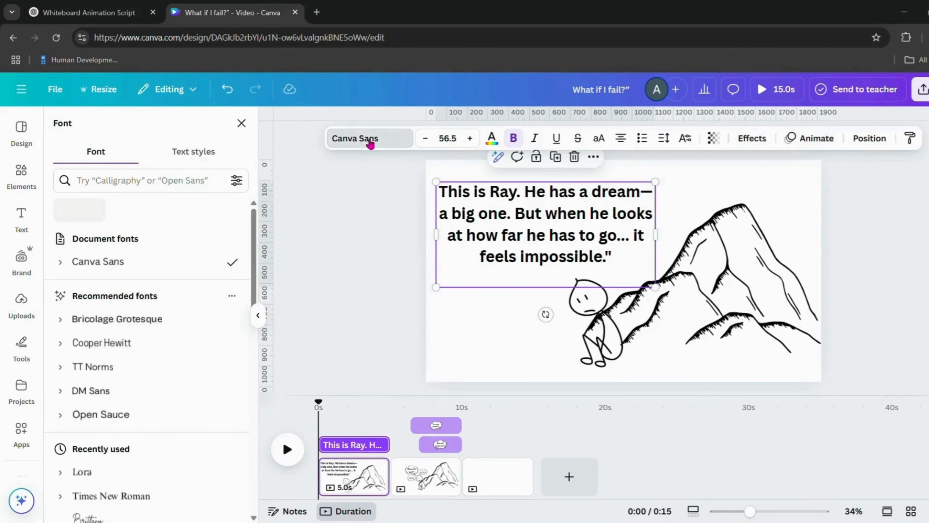
click(156, 181)
text(pl)
key(Return)
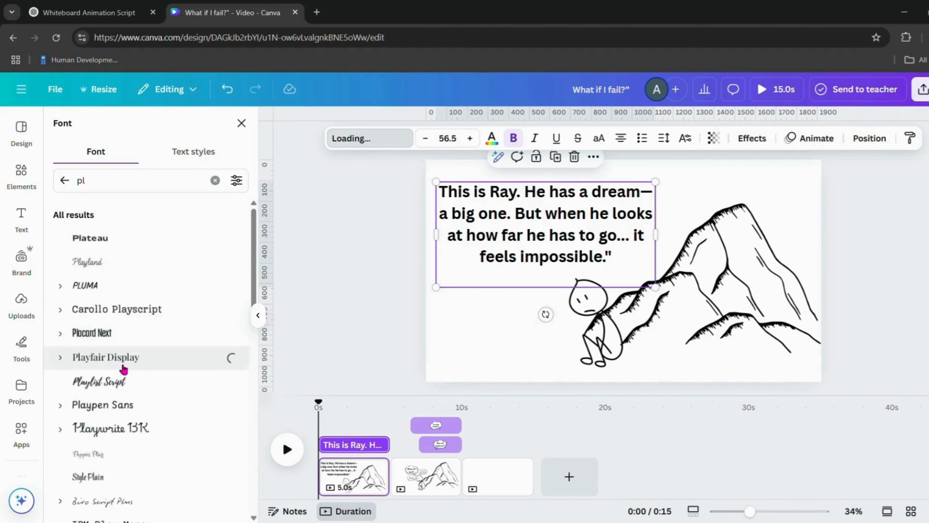
click(122, 405)
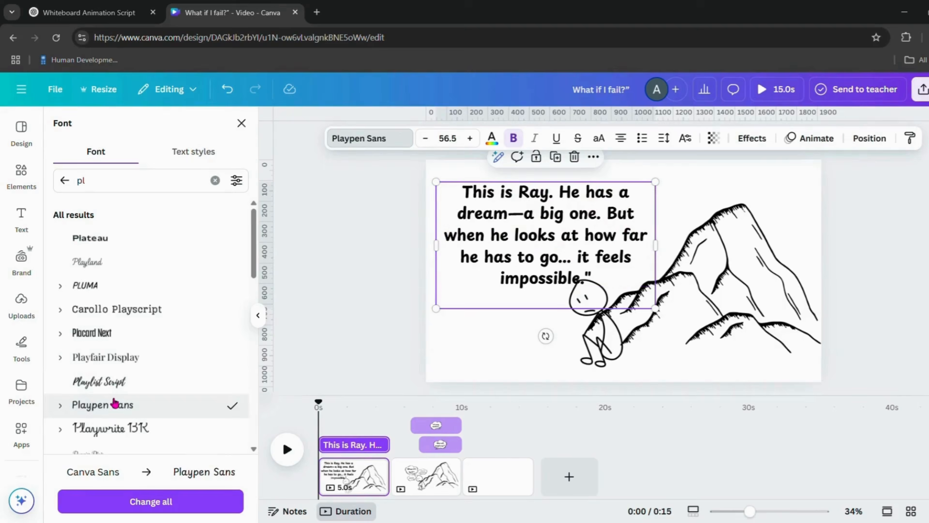
drag(543, 258, 533, 247)
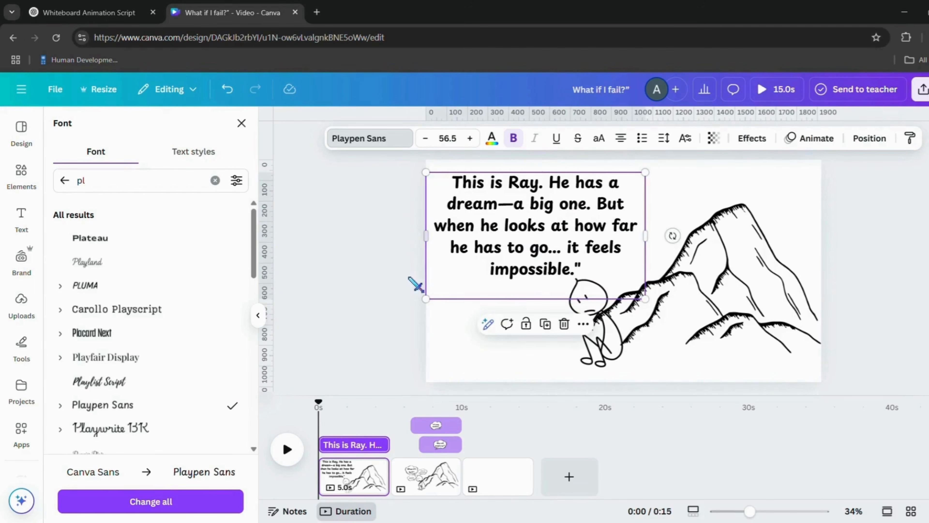
Change all matching text in the design to Playpen Sans and check the "What if I fail?" bubble on the second page
click(176, 502)
click(428, 483)
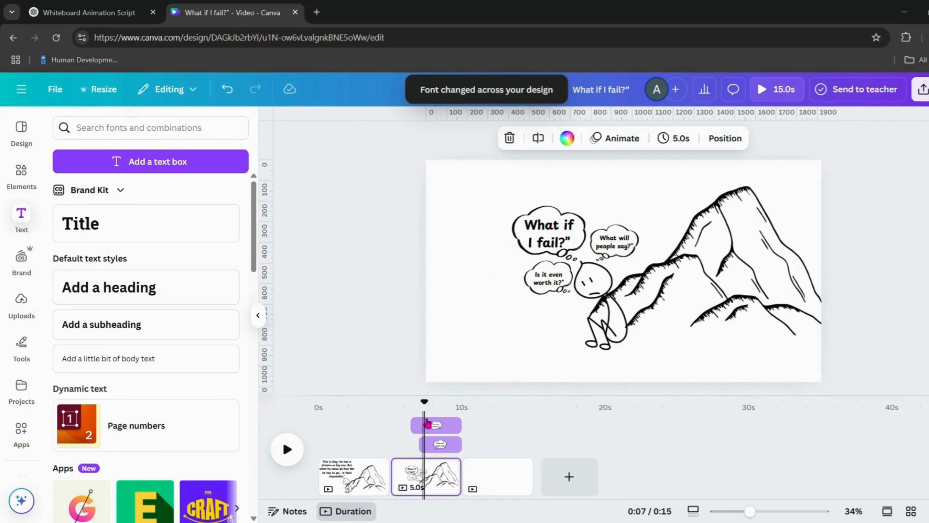
click(550, 227)
click(550, 227)
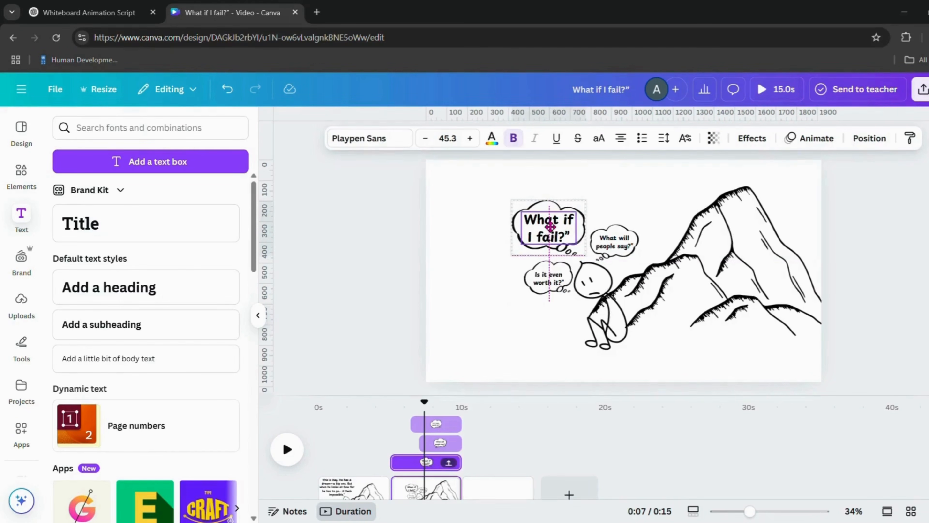
drag(550, 226, 549, 231)
click(456, 264)
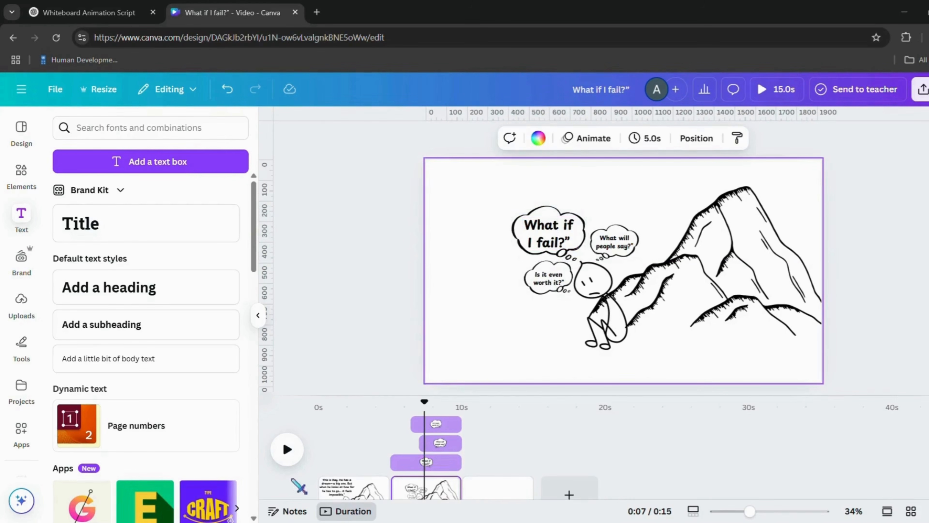
Copy the Scene 1 script text from the first page and paste it onto the second page
click(345, 490)
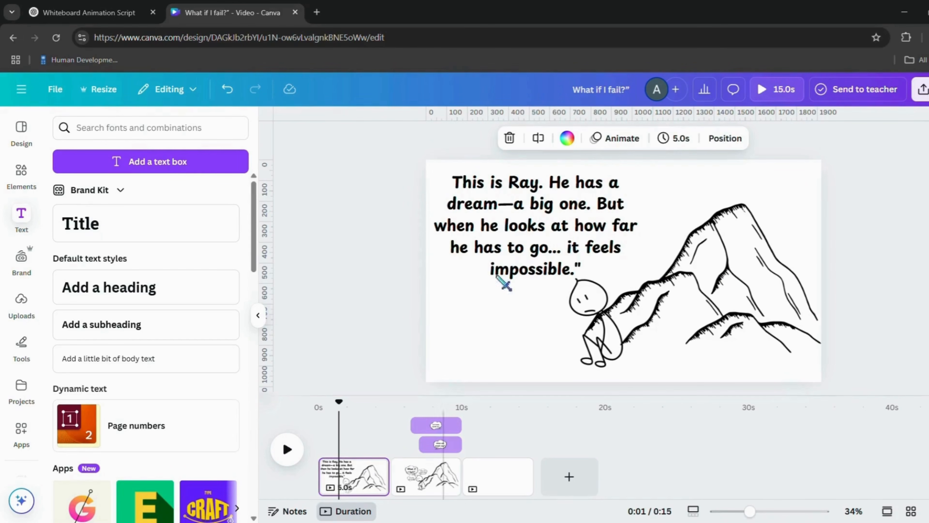
click(435, 460)
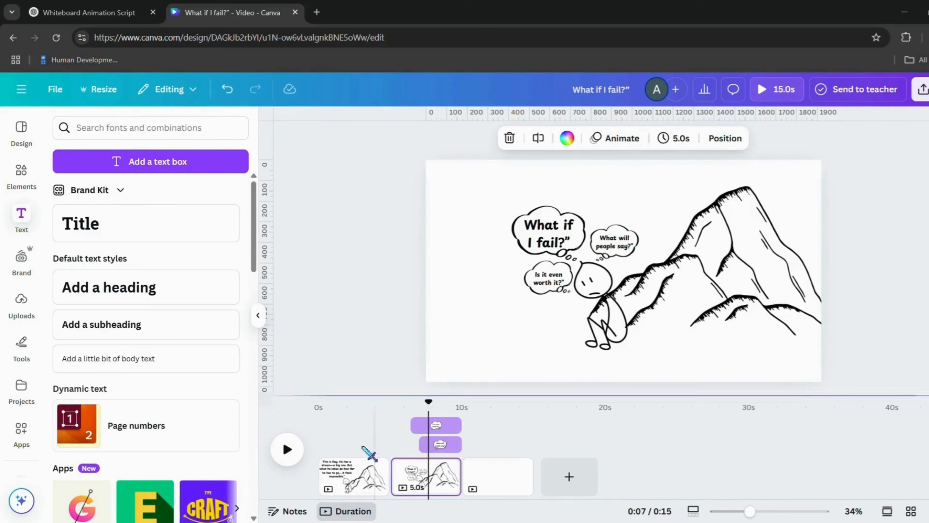
click(362, 480)
click(480, 226)
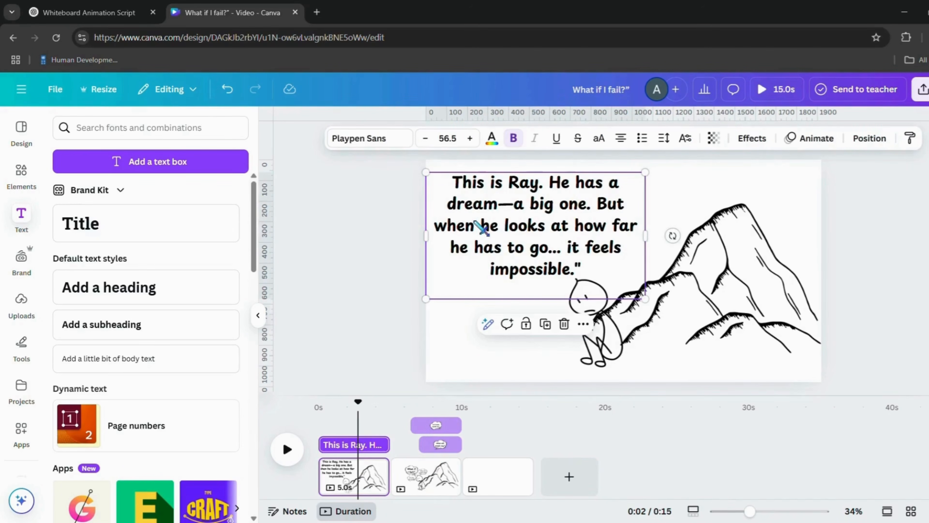
click(431, 480)
key(ctrl+v)
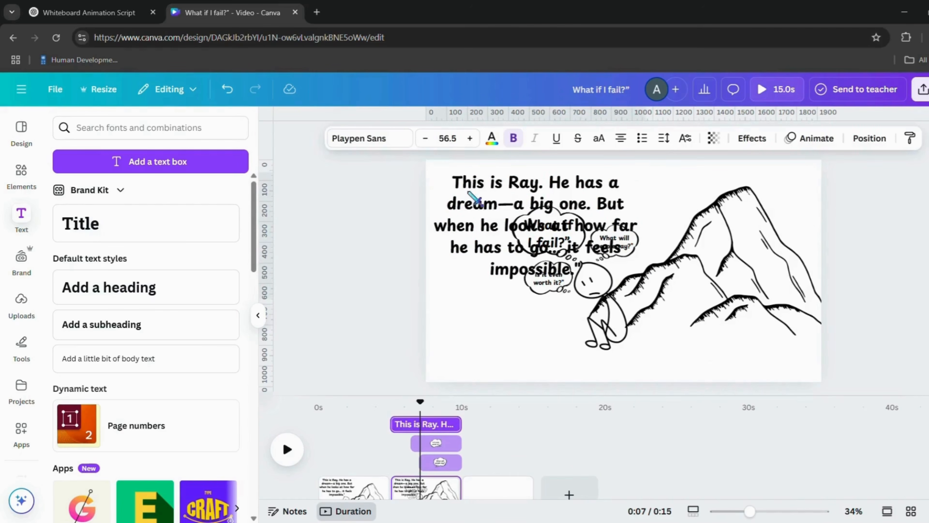
Copy the Scene 2 script from ChatGPT, from "He starts thinking" to "not good enough?", and replace the second page's pasted text in Canva with it
double_click(512, 225)
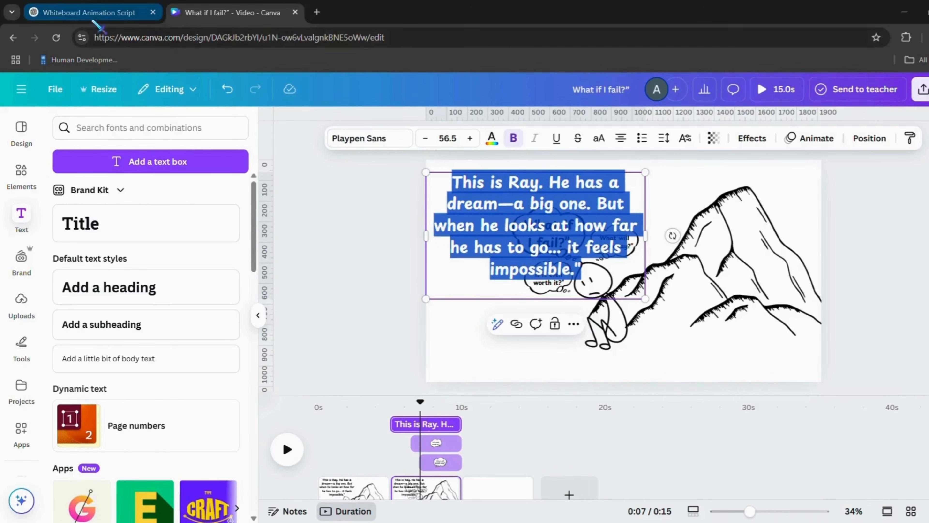
click(87, 12)
scroll(393, 392, down, 1)
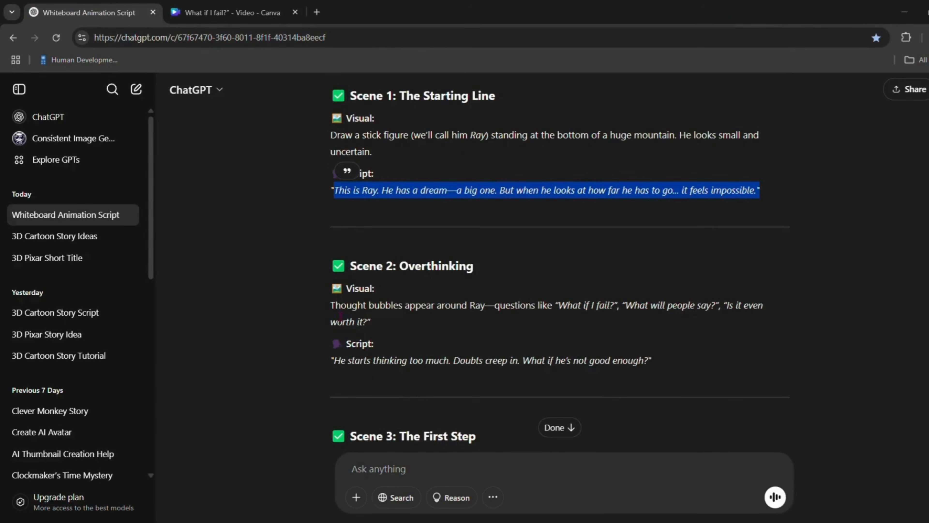
drag(331, 305, 442, 311)
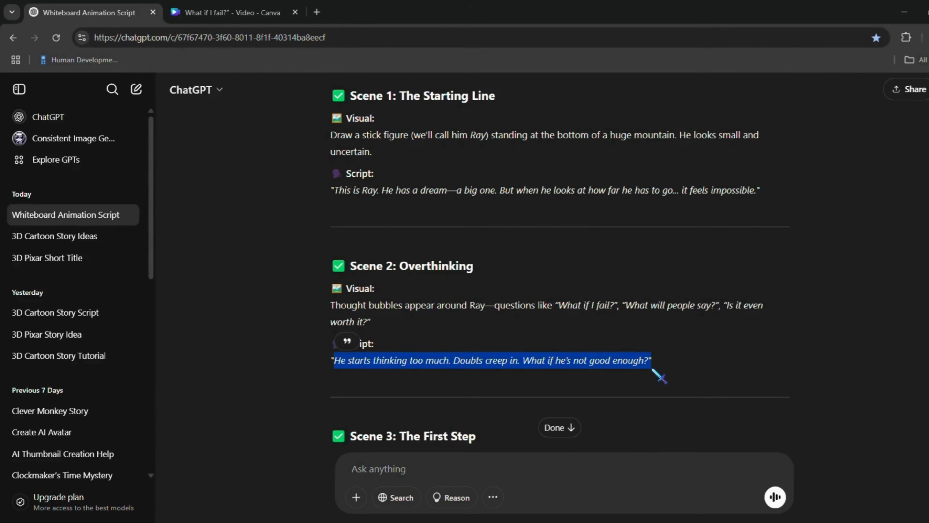
click(256, 15)
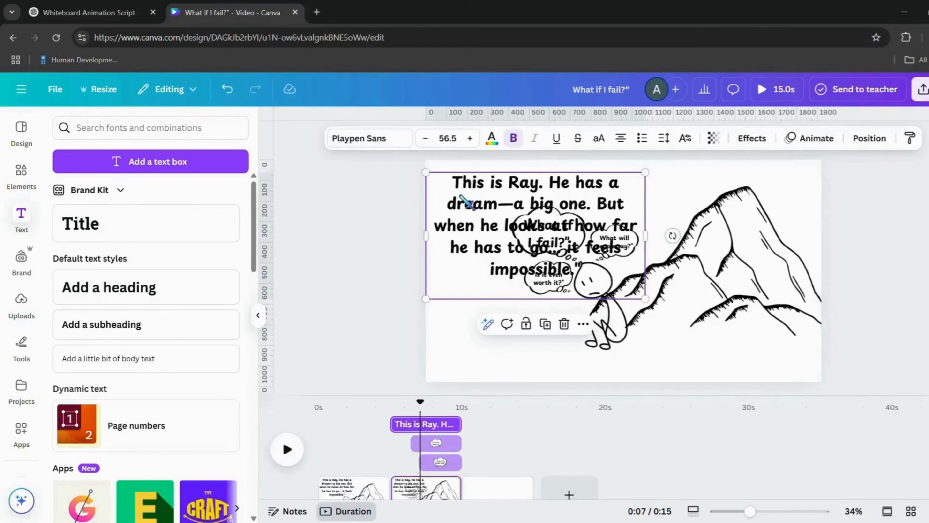
triple_click(468, 202)
text(He starts thinking too much. Doubts creep in. What if he's not good enough?)
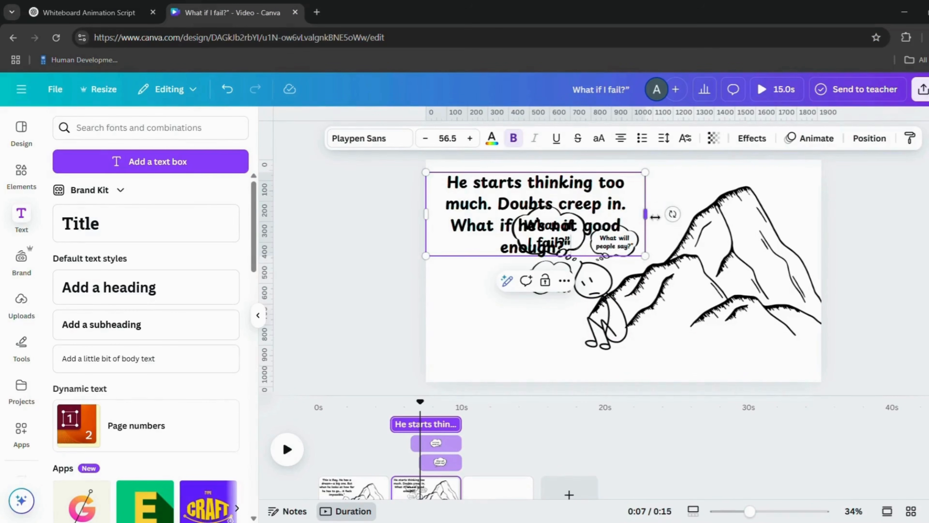
Reduce the Scene 2 script text to about size 42.8 over two lines and move the drawing with its thought bubbles down below it
drag(646, 213, 716, 183)
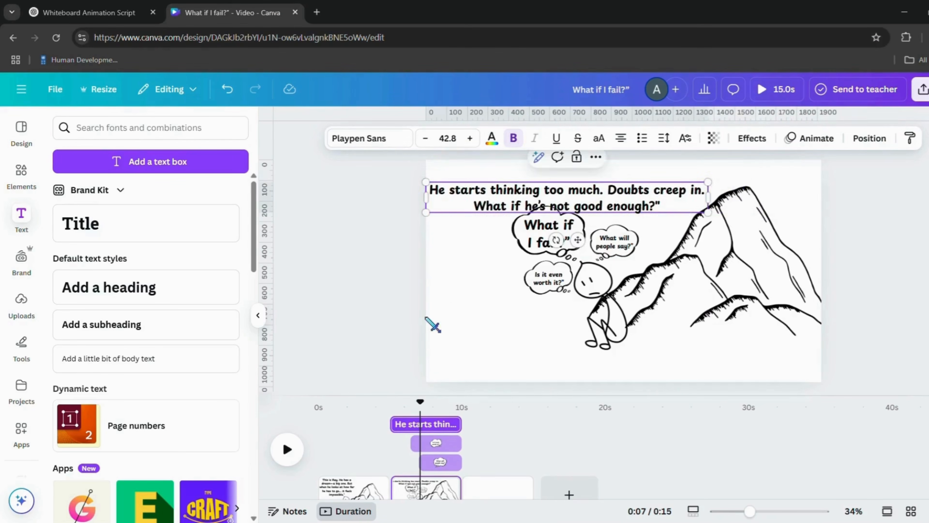
click(431, 321)
drag(480, 260, 727, 288)
click(868, 280)
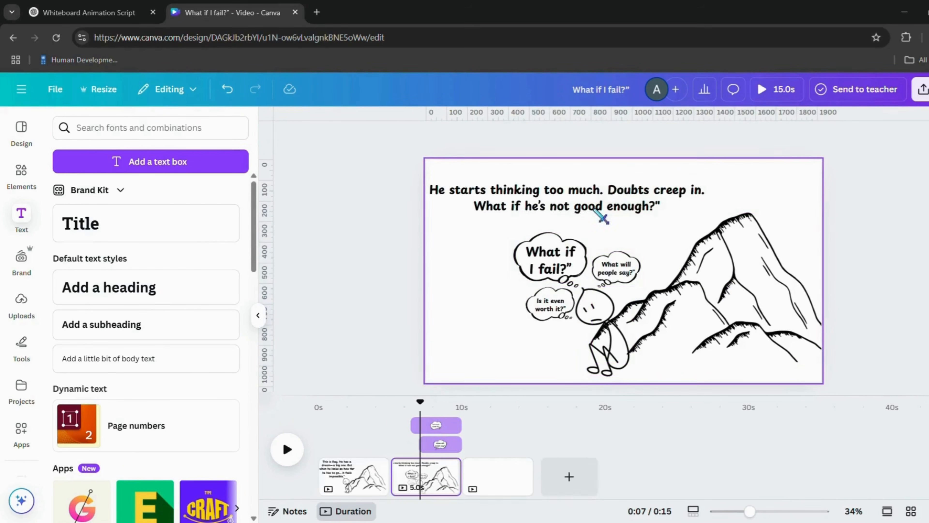
Shift the Scene 2 script text slightly right and adjust the width of its text box
click(570, 192)
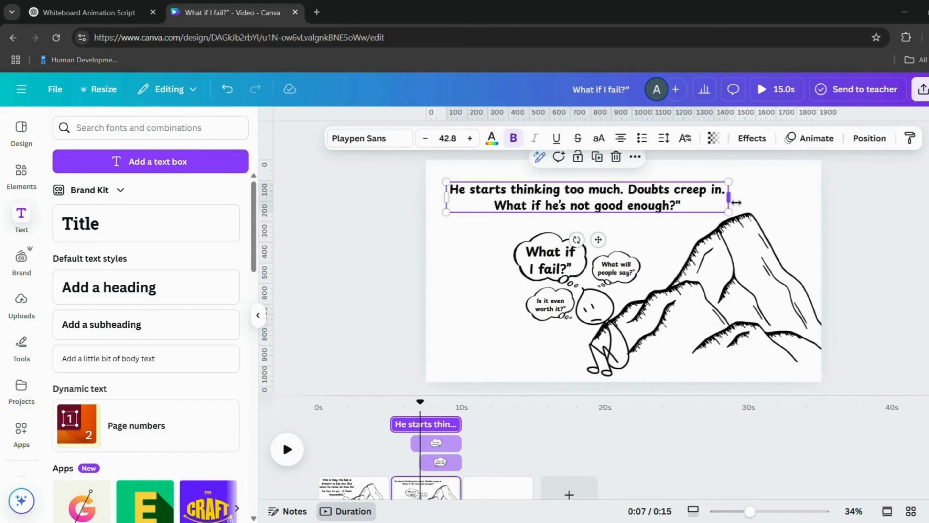
drag(736, 202, 714, 202)
click(424, 467)
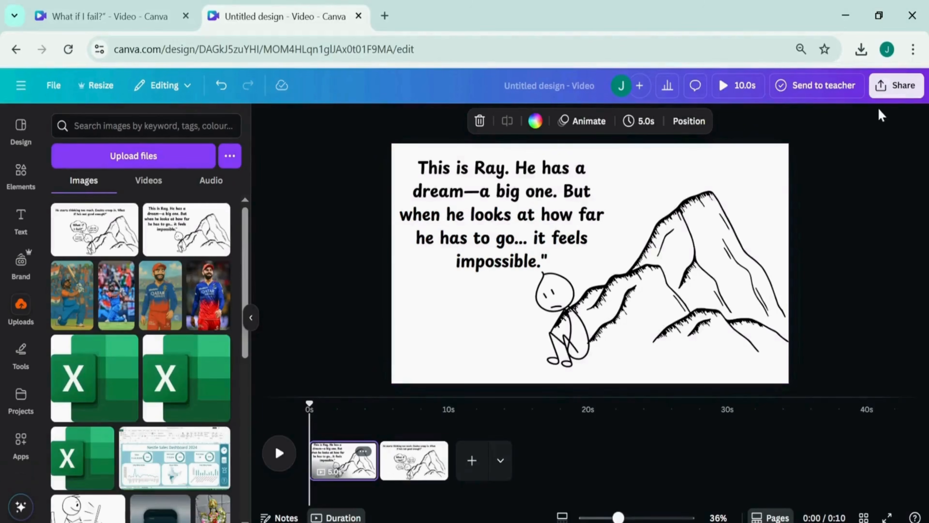
Download pages 1–2 of the design as JPG images at size 1 and quality 80
click(895, 85)
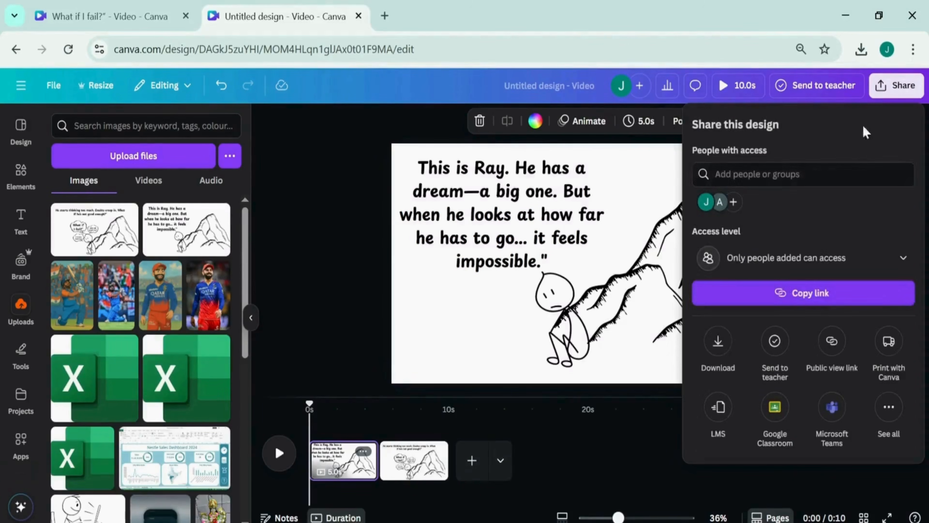
click(718, 342)
click(801, 172)
click(804, 211)
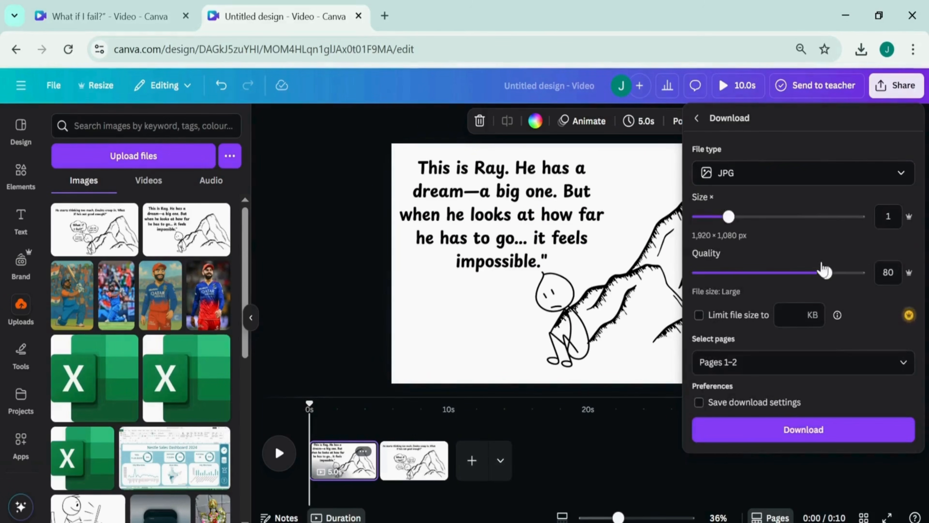
click(790, 429)
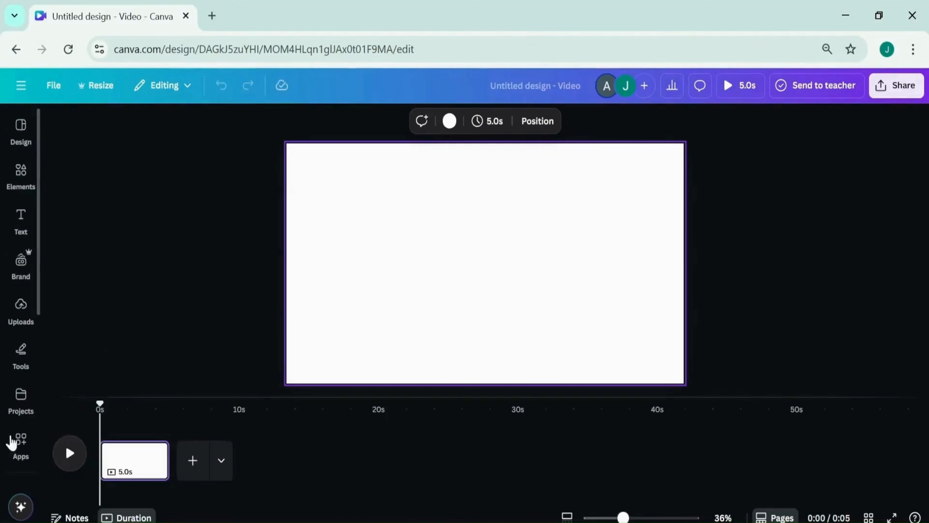
Search the Canva apps for "Speed painter" in the blank video design and open the Speed Painter app
click(20, 443)
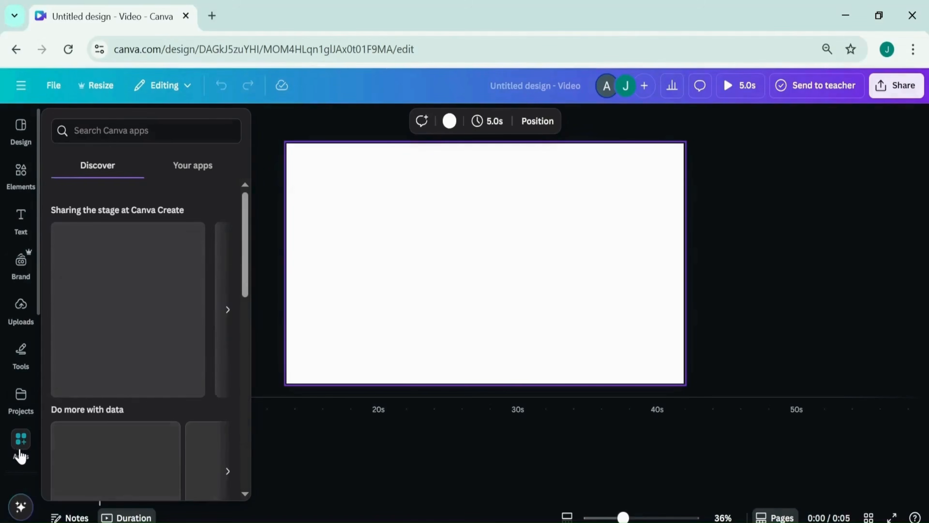
click(96, 126)
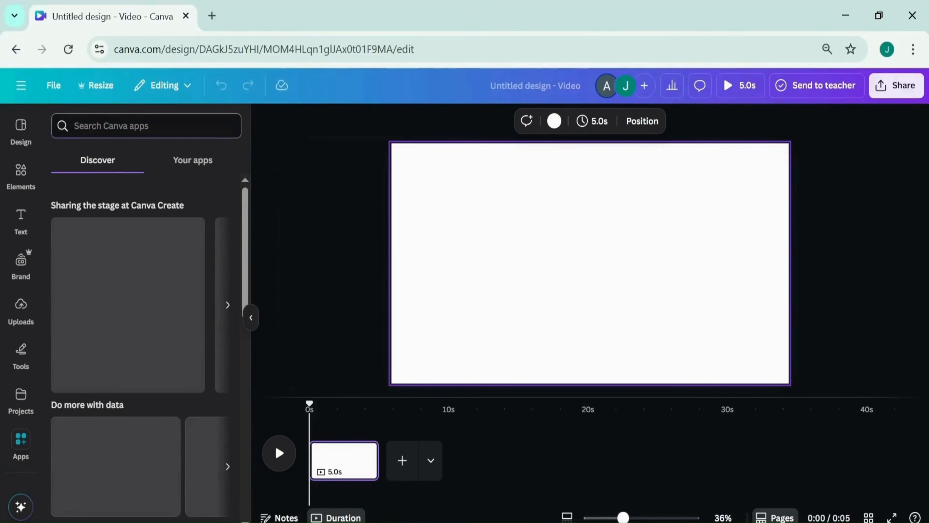
text(Speed pai)
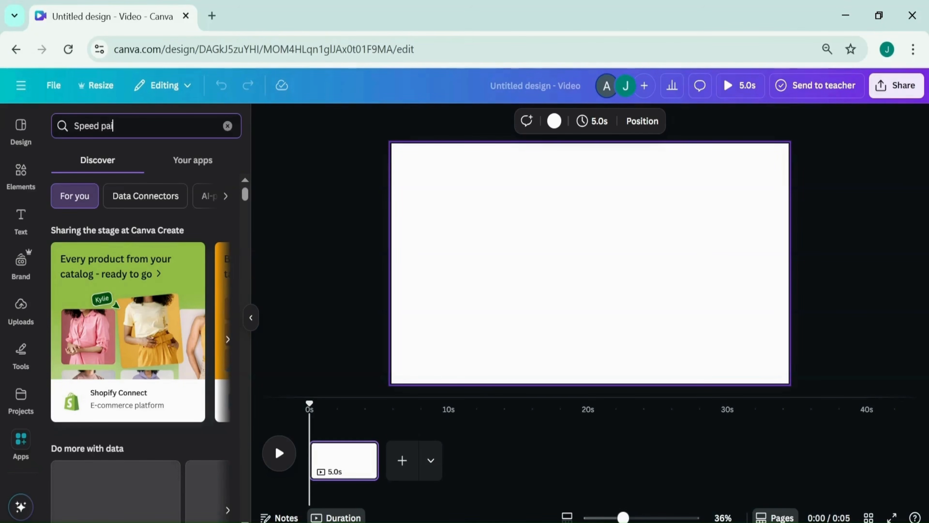
text(nter)
key(Return)
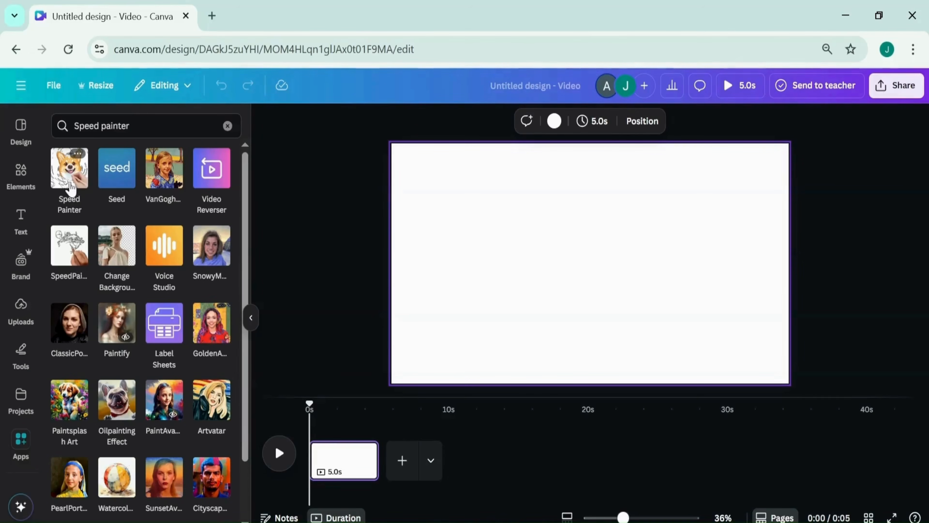
click(70, 185)
Upload the Scene 1 image "Untitled design (1).jpg" and generate its speed-painting video with 3s sketch, 3s color fill and the sketching hand effect
click(197, 211)
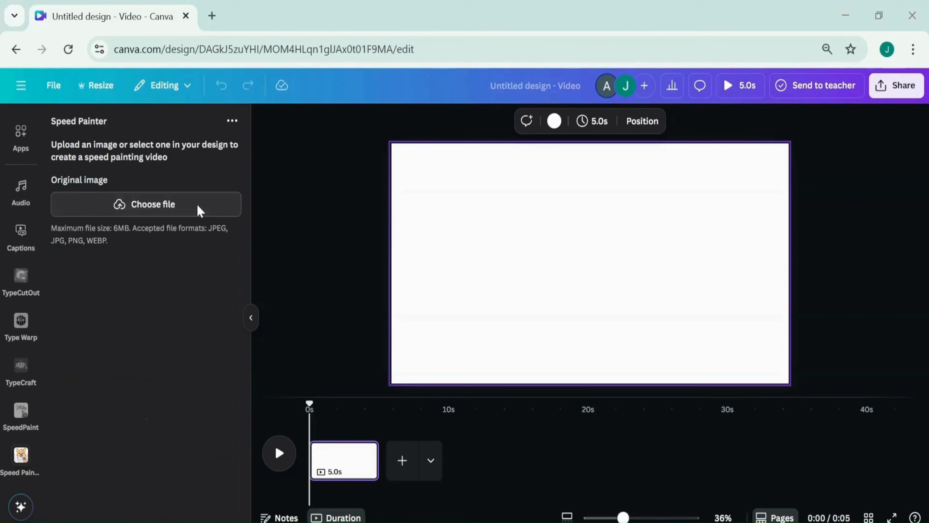
double_click(234, 311)
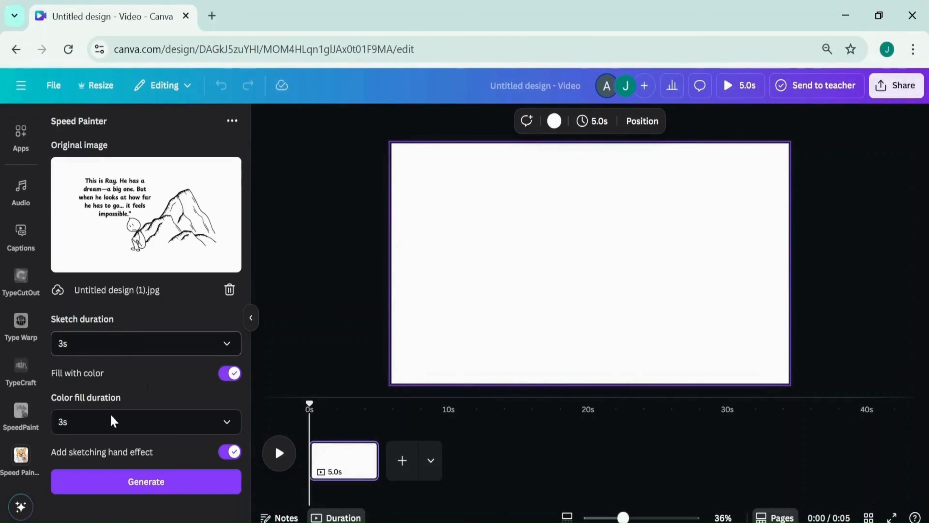
click(228, 348)
click(121, 404)
click(138, 482)
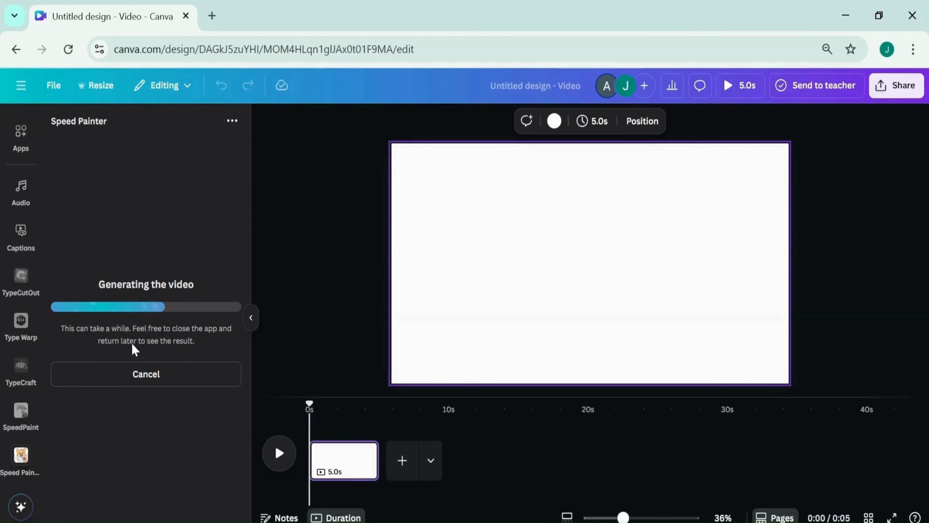
Add the generated Scene 1 video to the design and enlarge it to fill the whole page
click(148, 296)
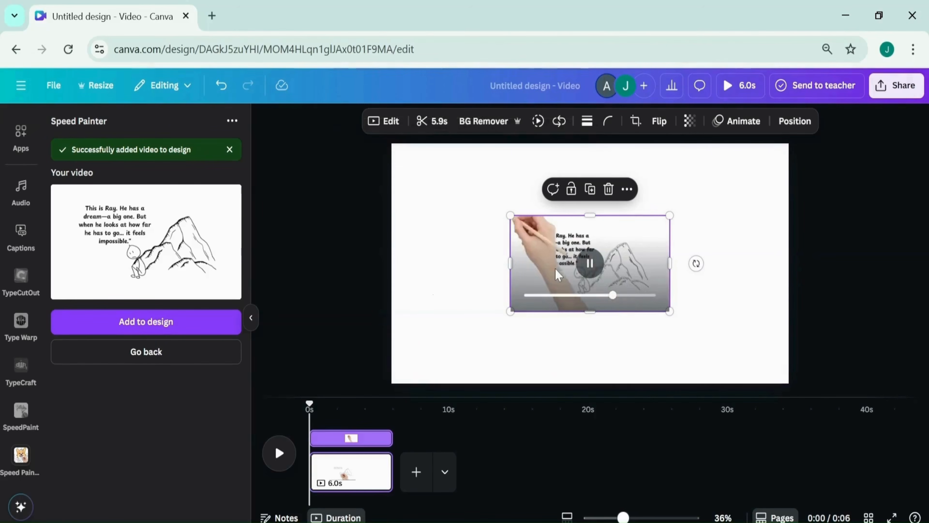
drag(624, 253, 505, 181)
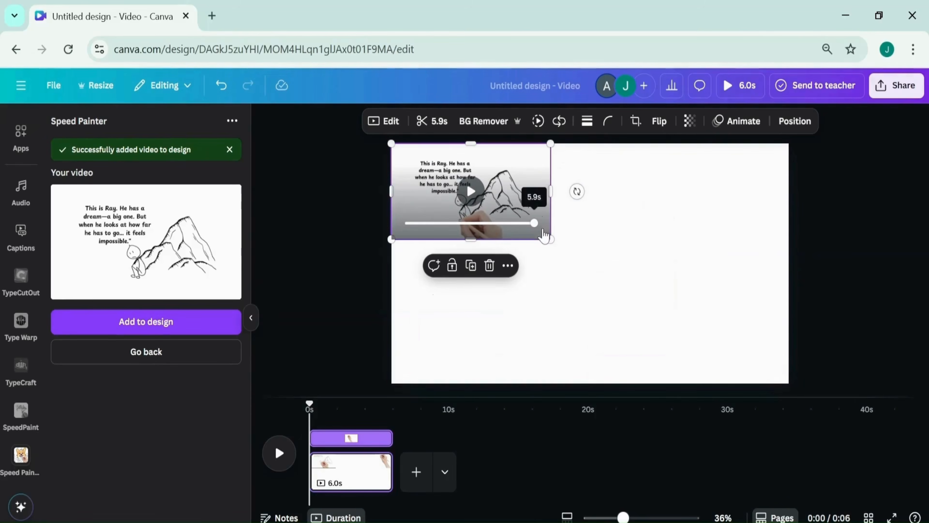
drag(551, 240, 788, 390)
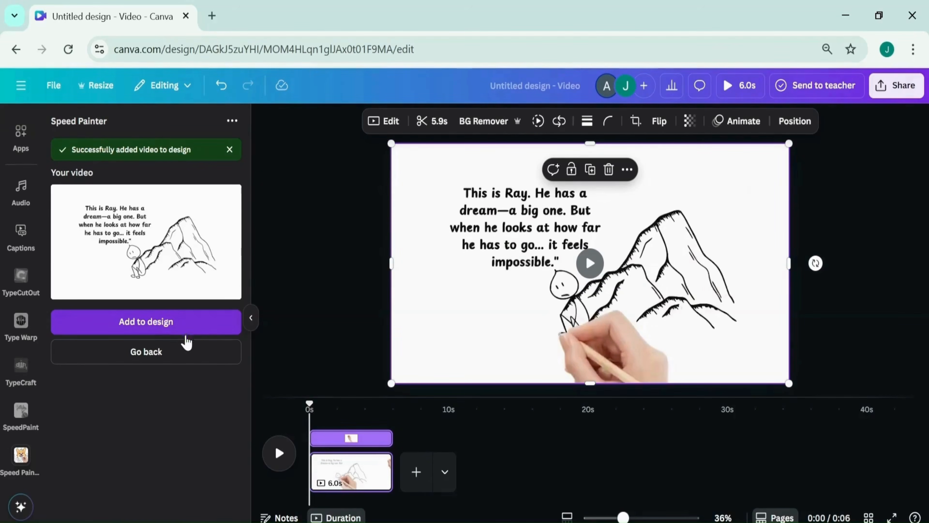
Replace the Speed Painter source image with the Scene 2 picture "What if I fail".jpg and generate its video with 3s sketch and color fill durations
click(172, 354)
click(228, 297)
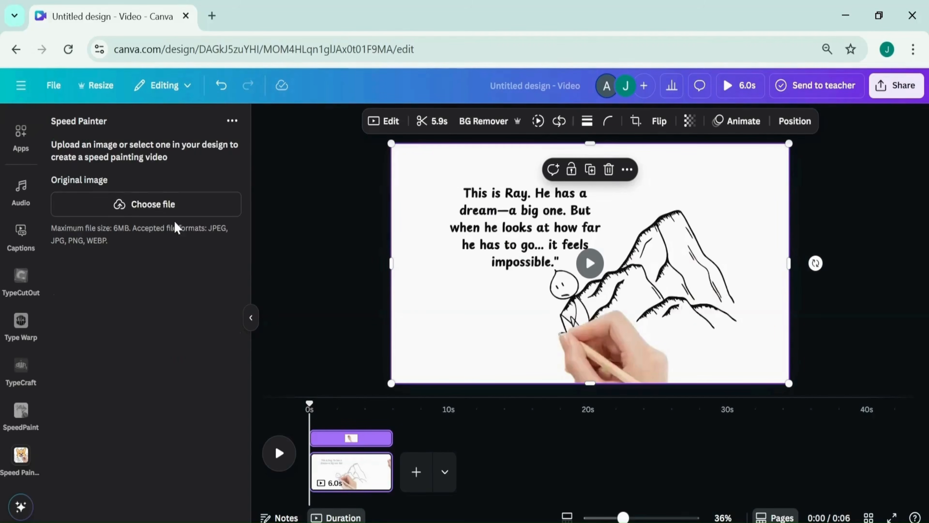
click(172, 217)
double_click(146, 315)
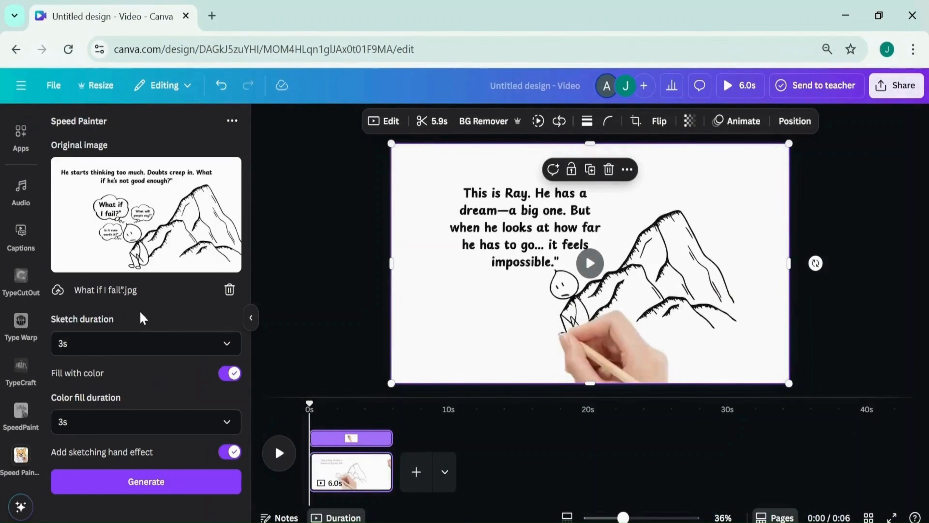
click(134, 481)
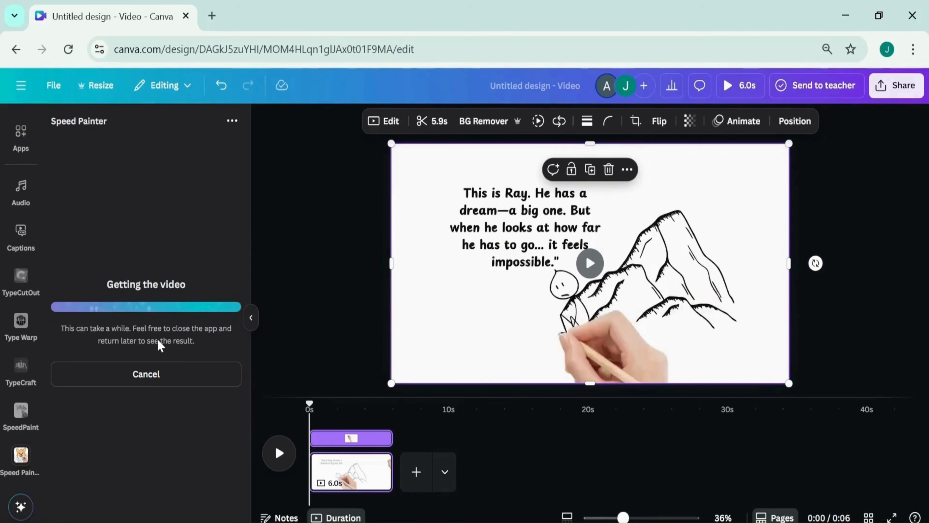
Add a second page, insert the generated Scene 2 video, and enlarge it from the page's upper-left corner
click(415, 471)
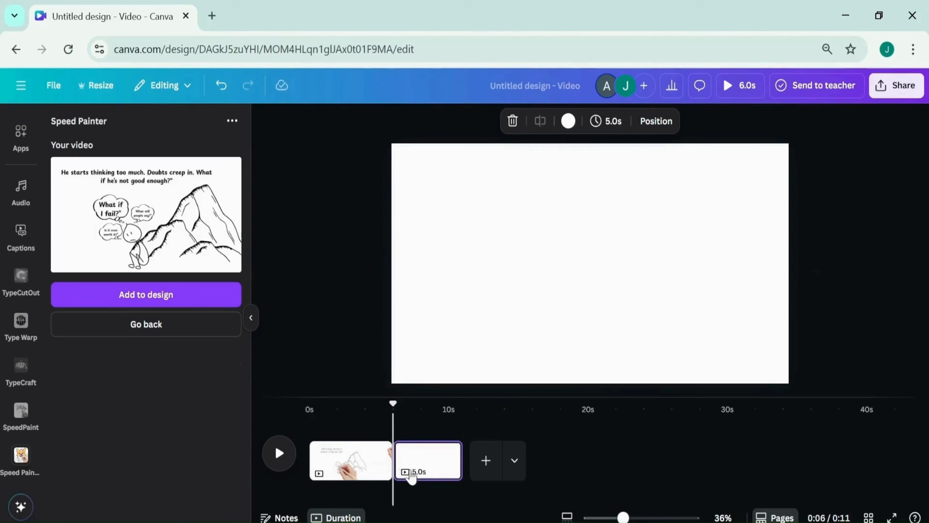
click(163, 293)
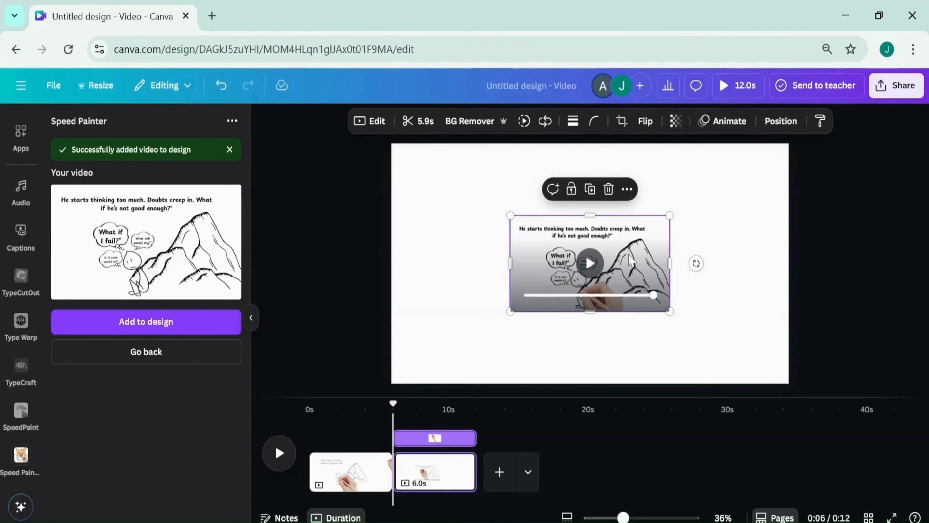
drag(631, 258, 512, 187)
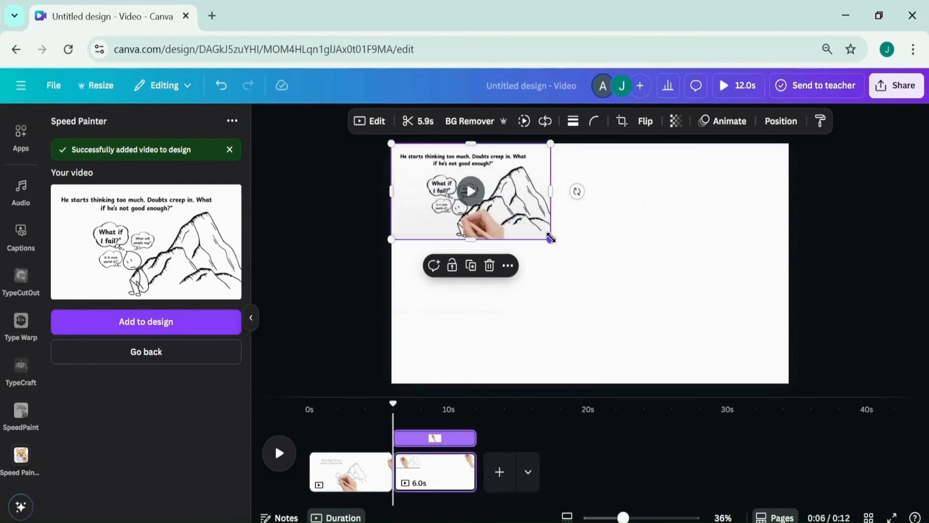
drag(551, 239, 626, 285)
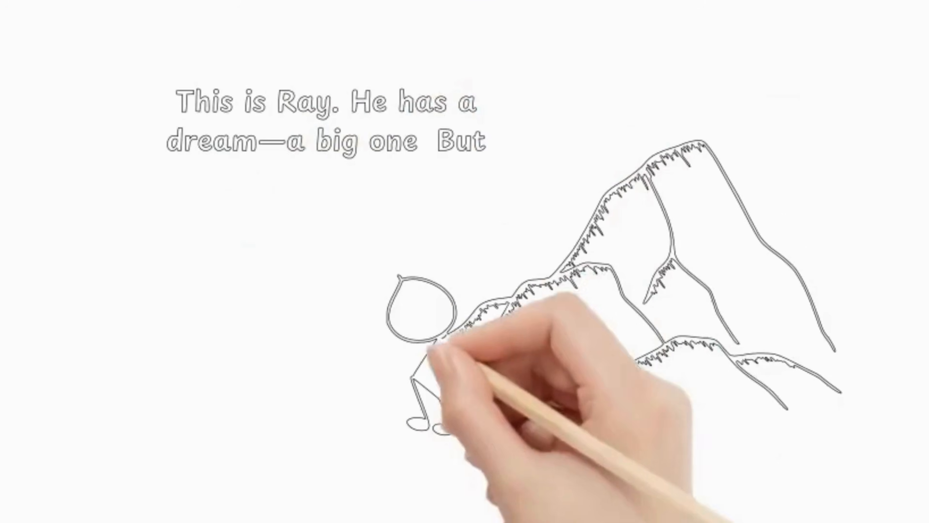